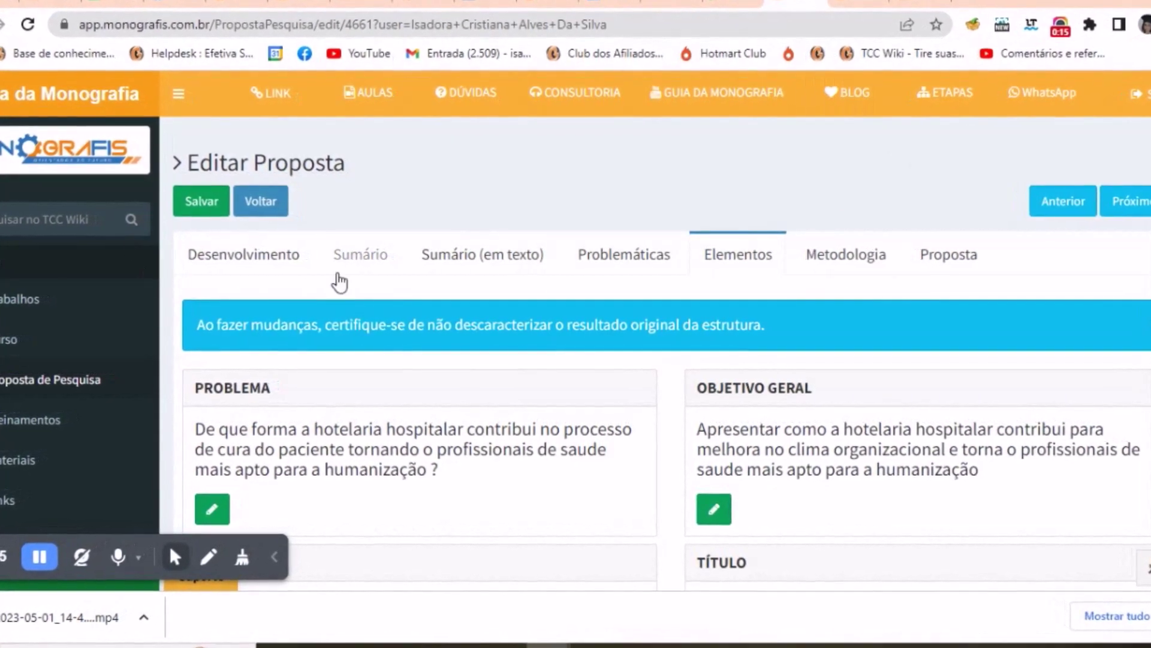
Look over the proposal's Desenvolvimento, Sumário (em texto), Problemáticas and Elementos sections
{"action": "left_click", "coordinate": [286, 263]}
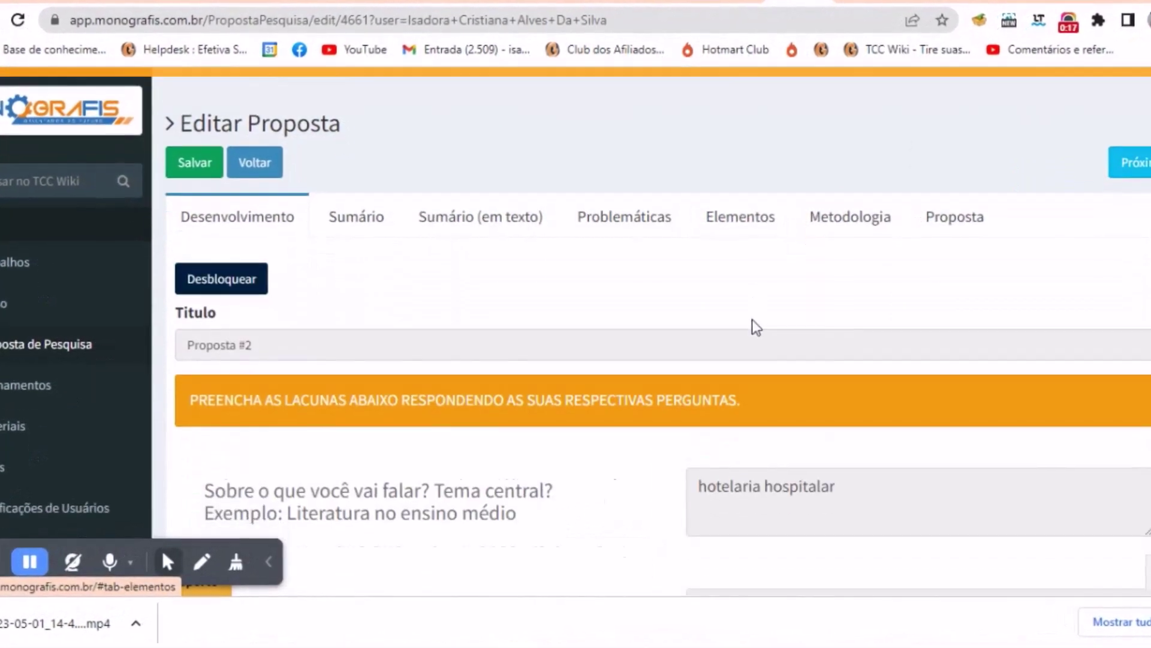
{"action": "scroll", "coordinate": [743, 420], "scroll_direction": "down", "scroll_amount": 8}
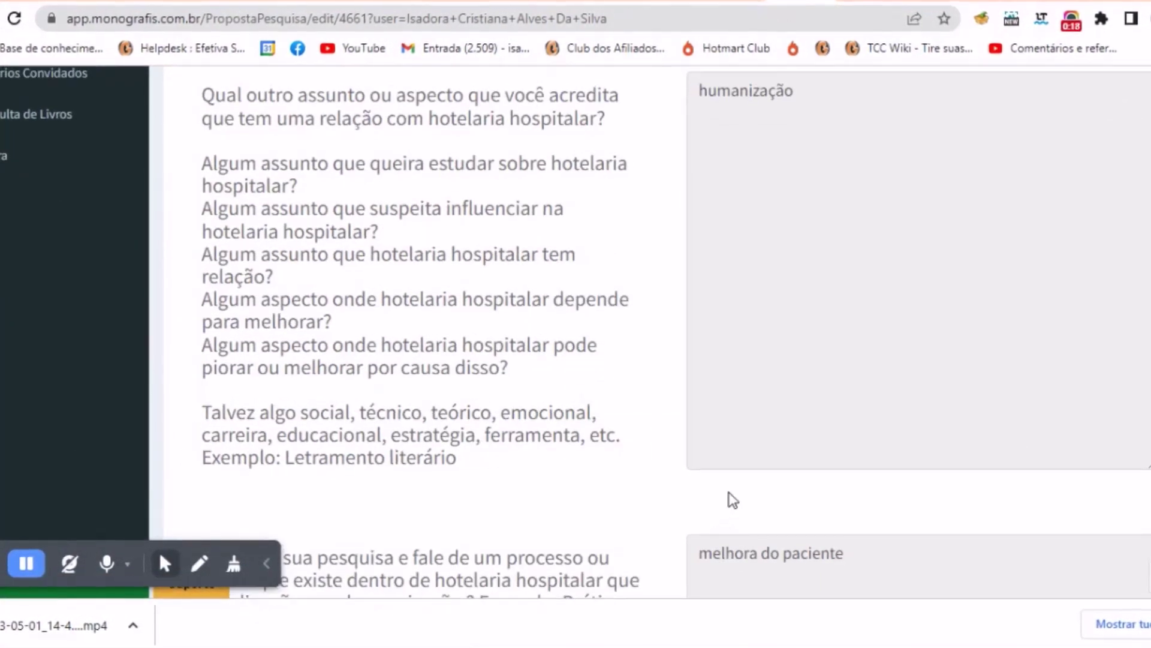
{"action": "scroll", "coordinate": [732, 501], "scroll_direction": "up", "scroll_amount": 7}
{"action": "left_click", "coordinate": [520, 182]}
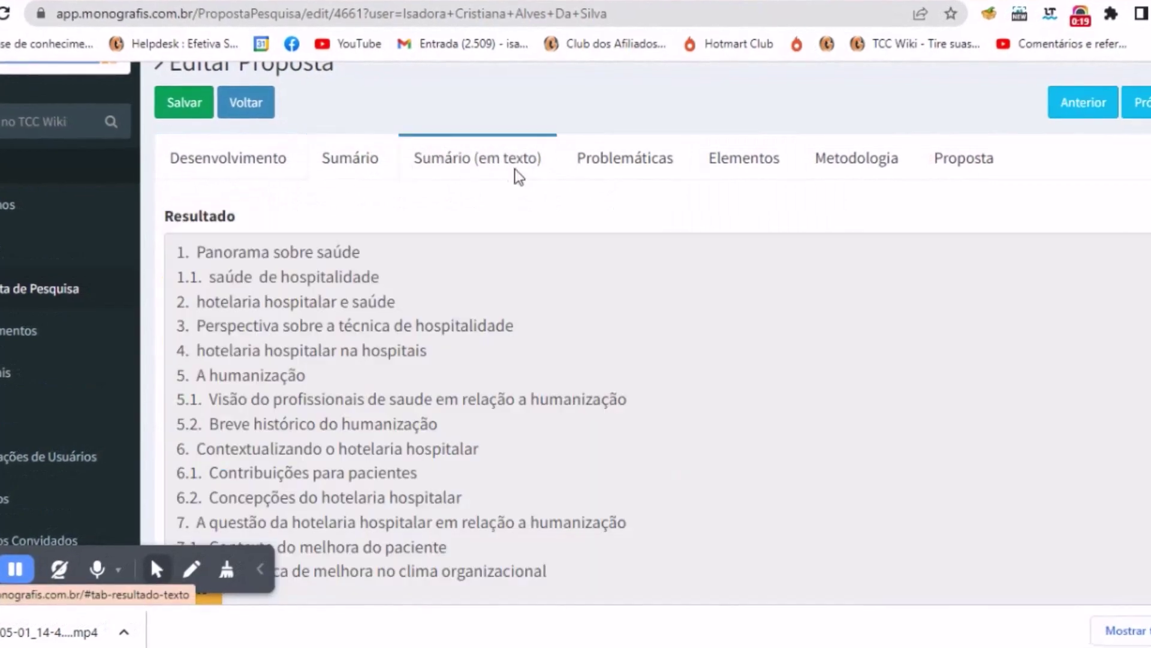
{"action": "left_click", "coordinate": [625, 165]}
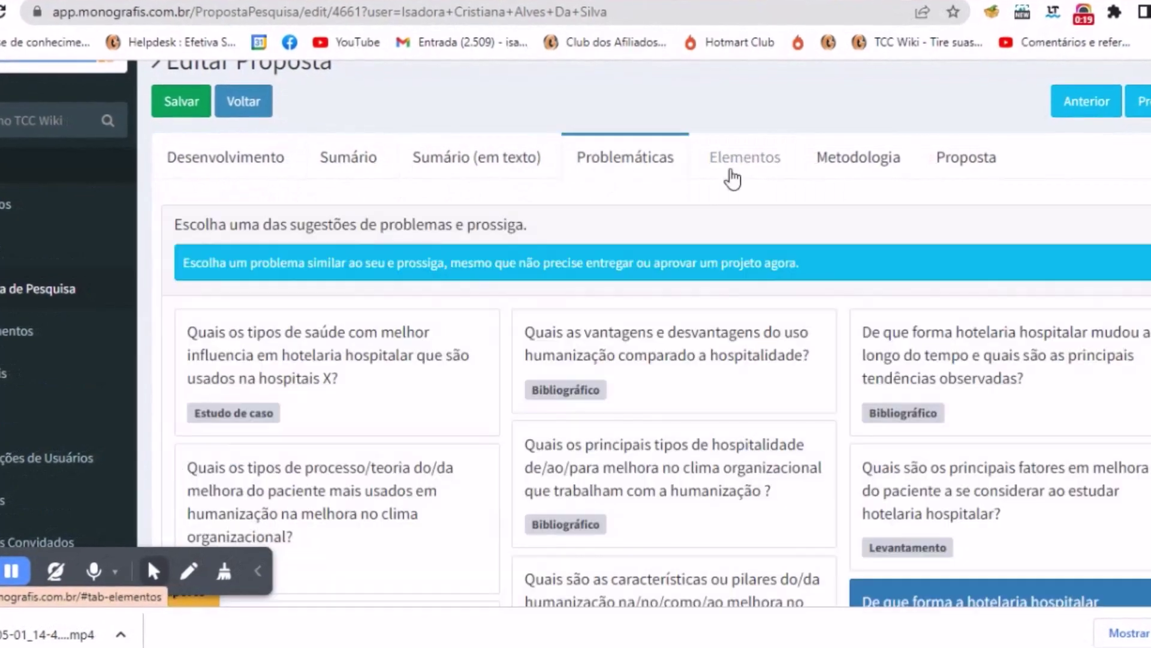
{"action": "left_click", "coordinate": [738, 179]}
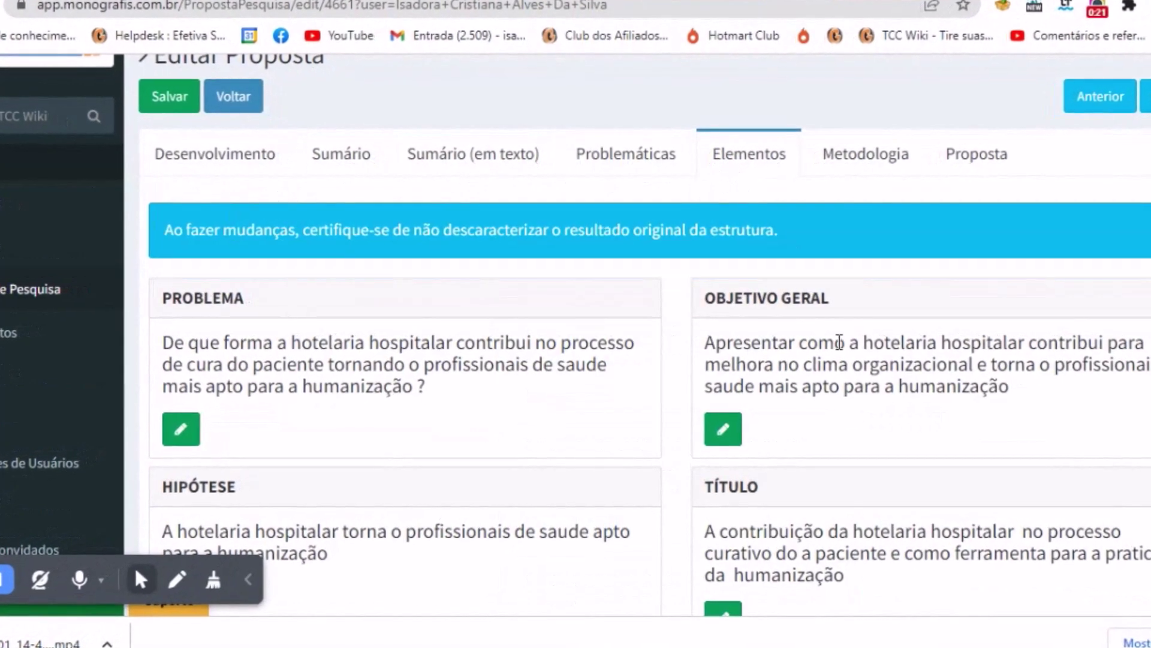
Compare the Problema and Objetivo Geral texts, highlighting "melhora no clima organizacional" and "no processo de cura do paciente"
{"action": "scroll", "coordinate": [758, 419], "scroll_direction": "down", "scroll_amount": 3}
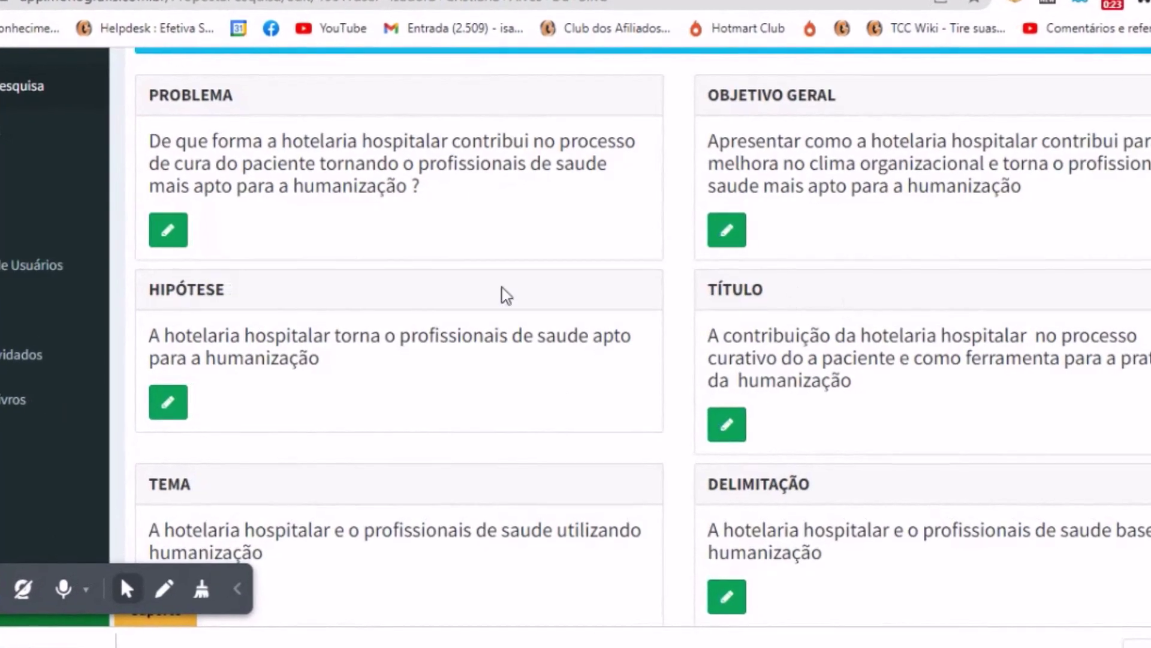
{"action": "scroll", "coordinate": [699, 342], "scroll_direction": "up", "scroll_amount": 3}
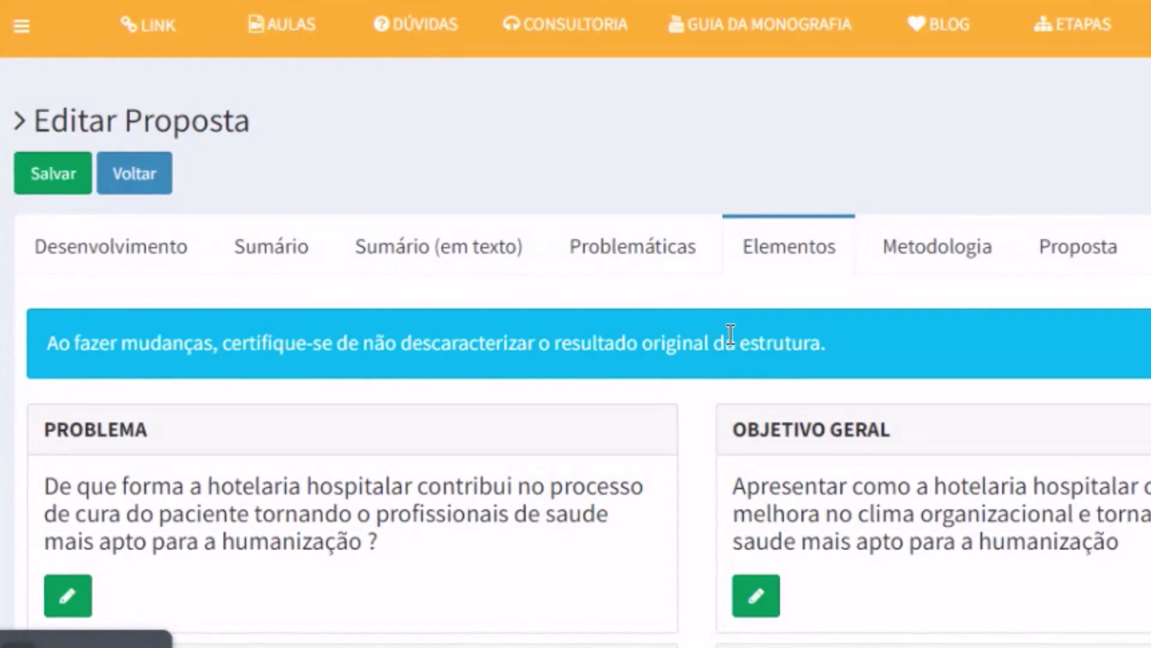
{"action": "scroll", "coordinate": [900, 264], "scroll_direction": "down", "scroll_amount": 2}
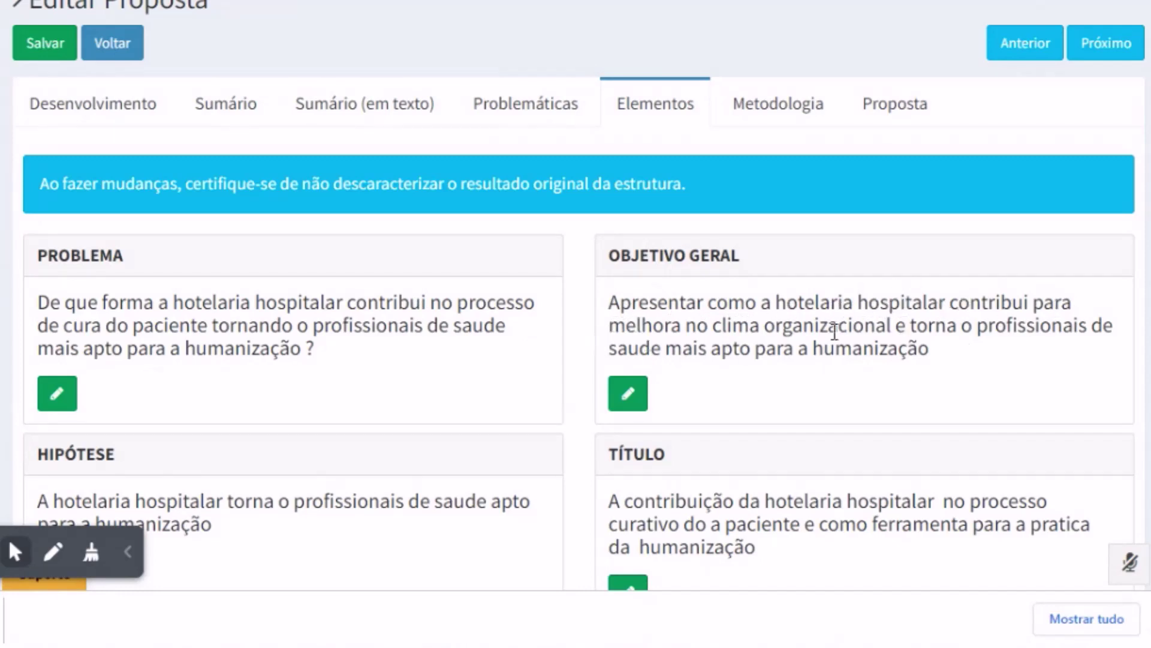
{"action": "left_click_drag", "start_coordinate": [610, 327], "coordinate": [894, 324]}
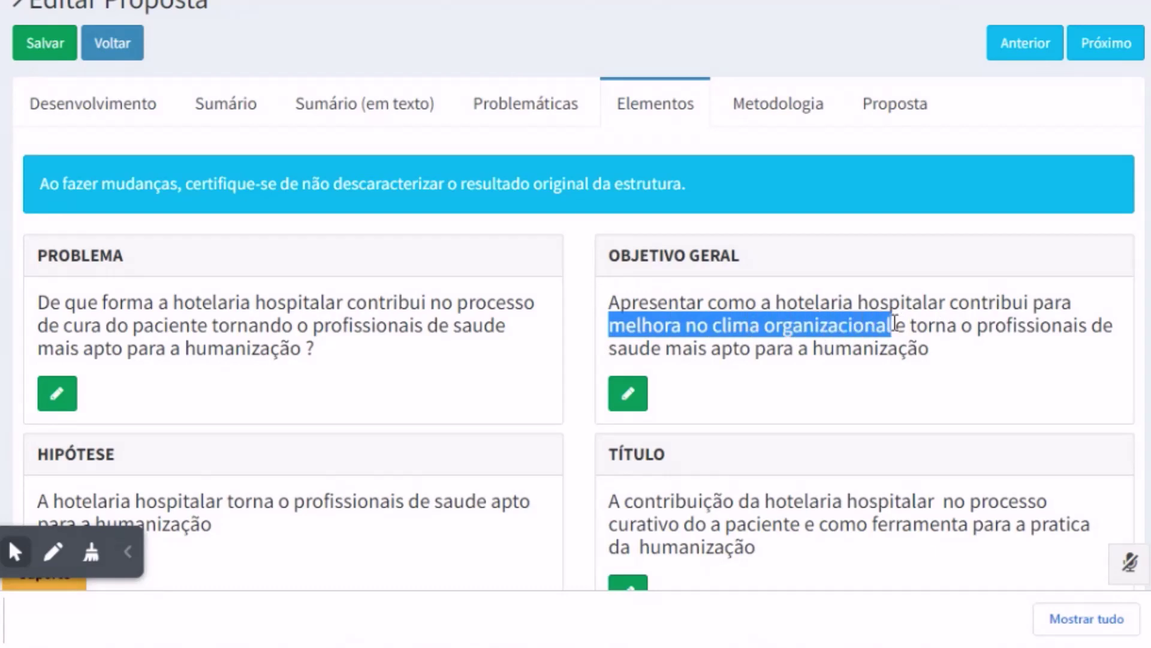
{"action": "left_click", "coordinate": [857, 322]}
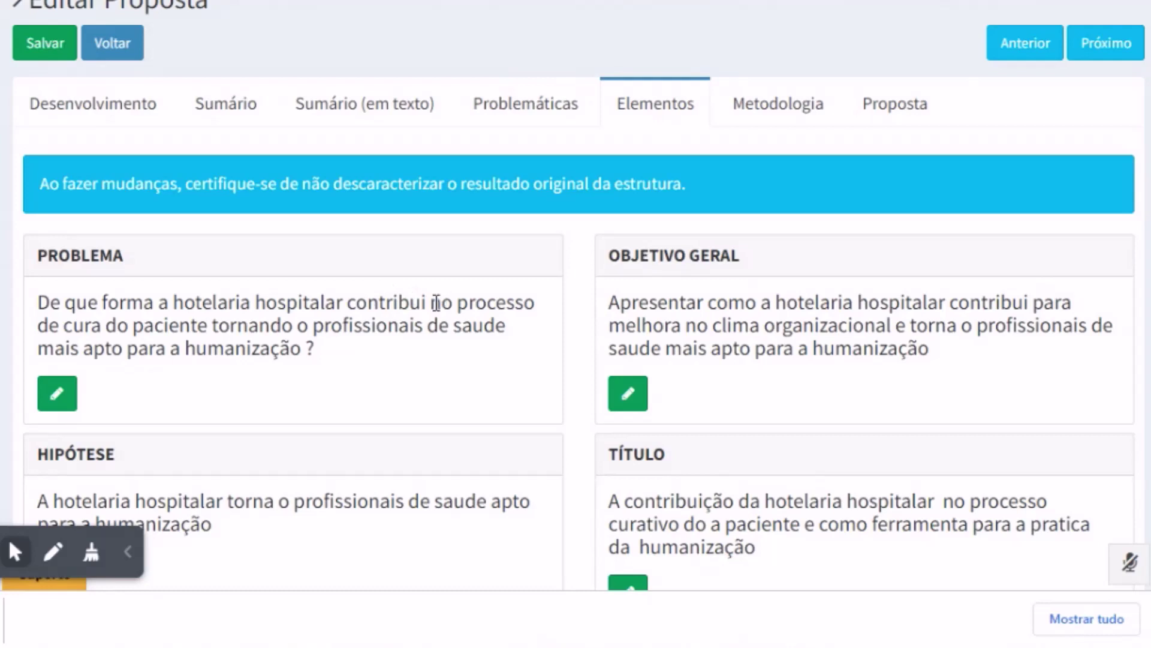
{"action": "left_click_drag", "start_coordinate": [437, 304], "coordinate": [208, 327]}
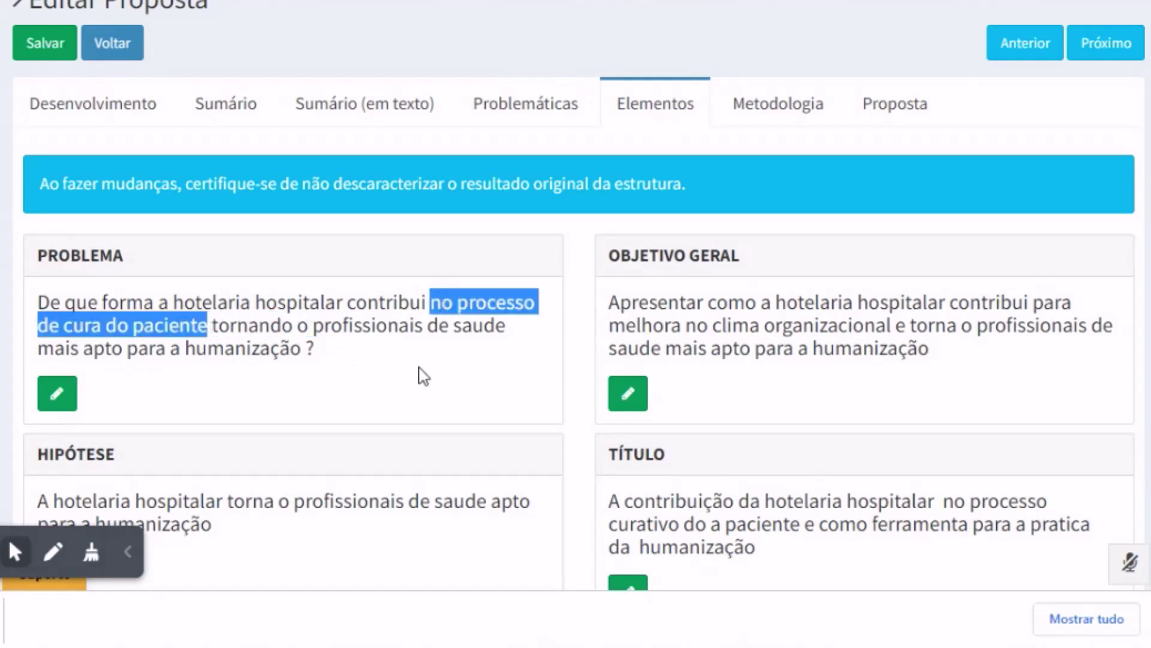
{"action": "left_click", "coordinate": [229, 296]}
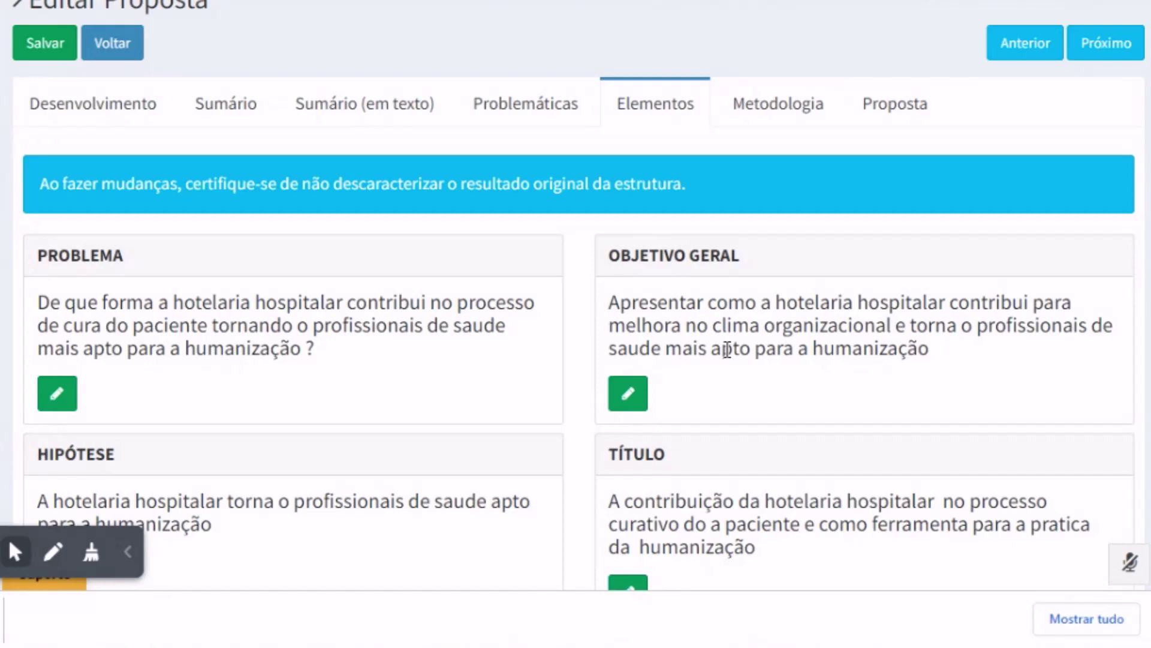
Examine the proposal's Hipótese, Título, Tema, Delimitação, Justificativa and Objetivos Específicos elements
{"action": "scroll", "coordinate": [747, 339], "scroll_direction": "down", "scroll_amount": 5}
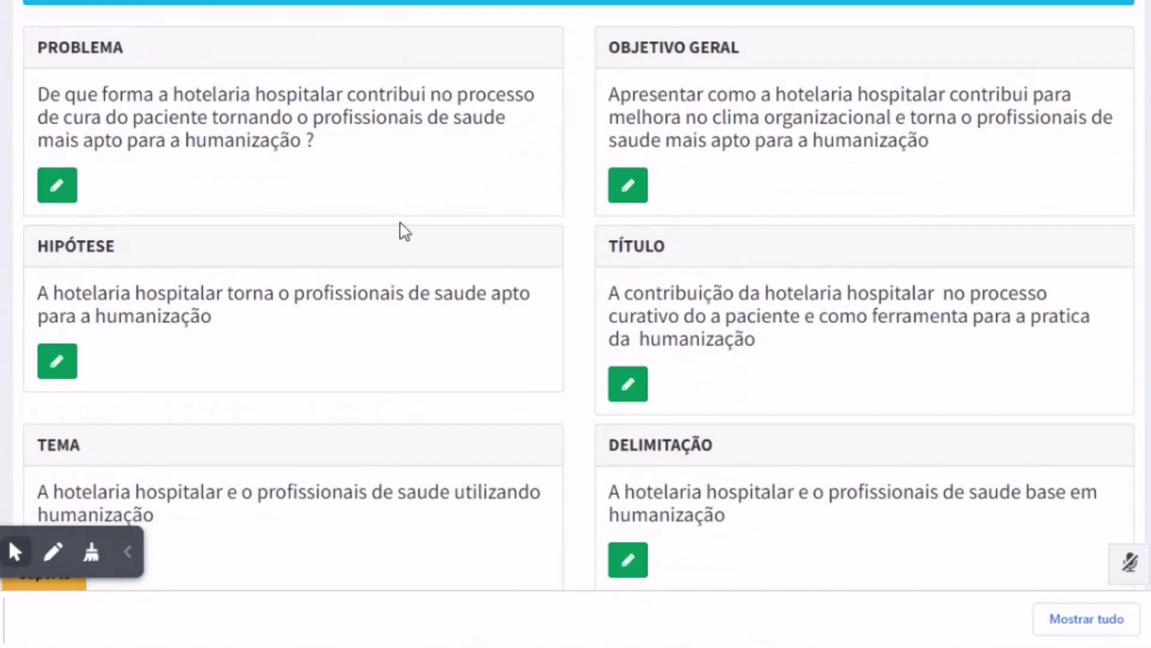
{"action": "scroll", "coordinate": [799, 425], "scroll_direction": "up", "scroll_amount": 4}
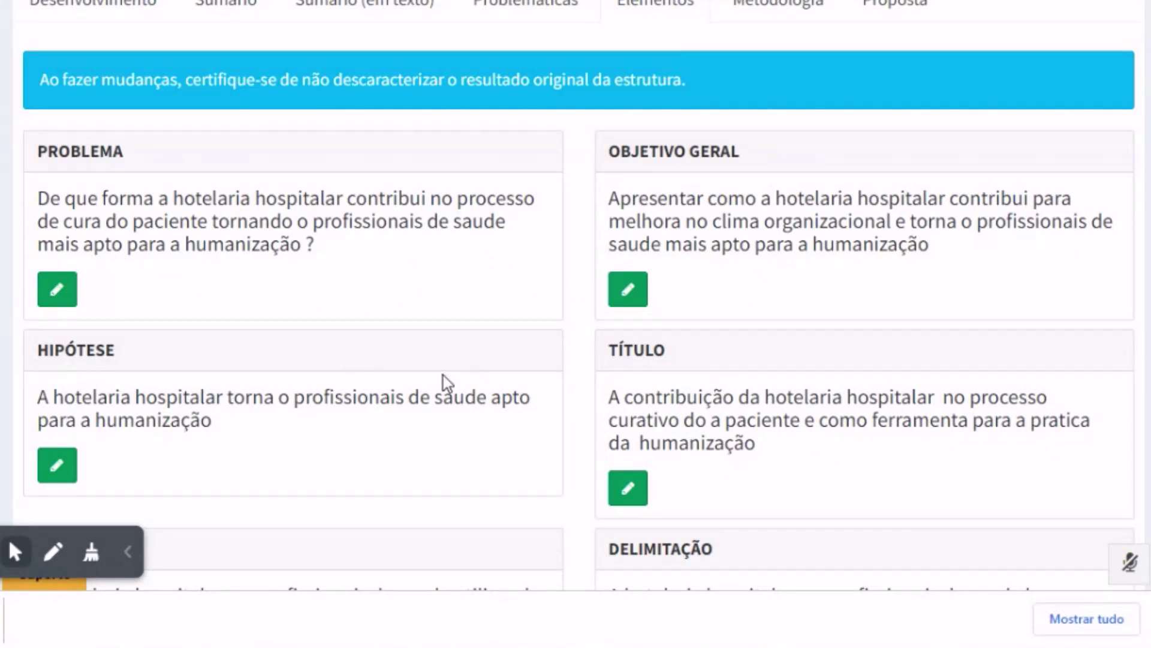
{"action": "scroll", "coordinate": [789, 383], "scroll_direction": "down", "scroll_amount": 2}
{"action": "scroll", "coordinate": [746, 280], "scroll_direction": "down", "scroll_amount": 4}
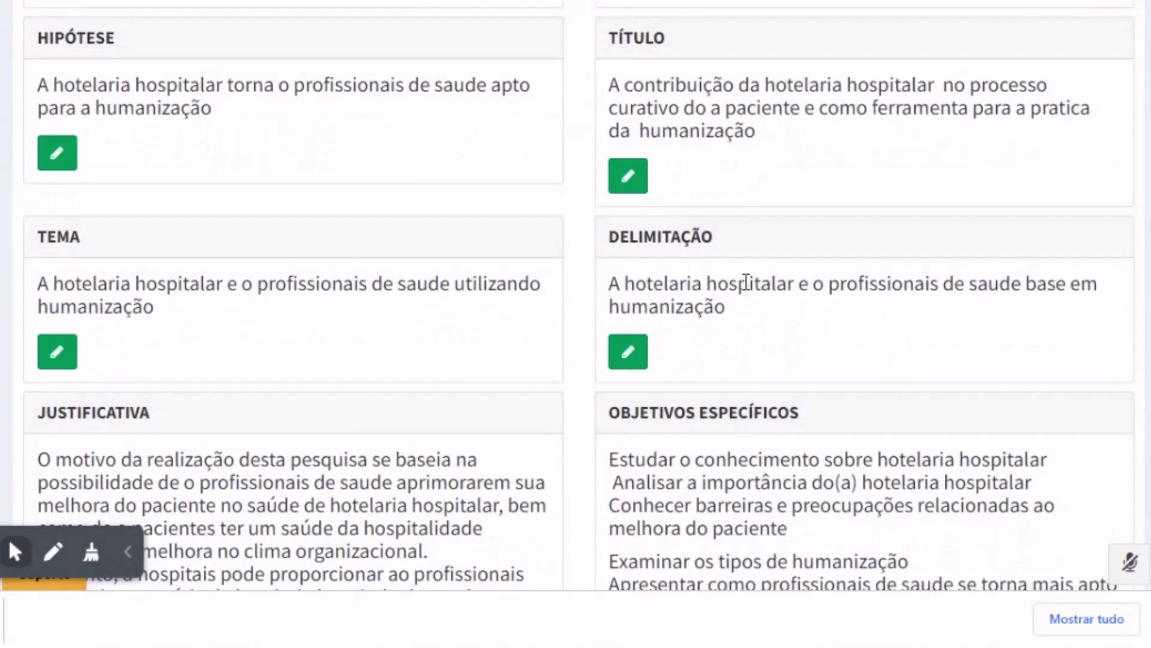
{"action": "scroll", "coordinate": [755, 397], "scroll_direction": "down", "scroll_amount": 4}
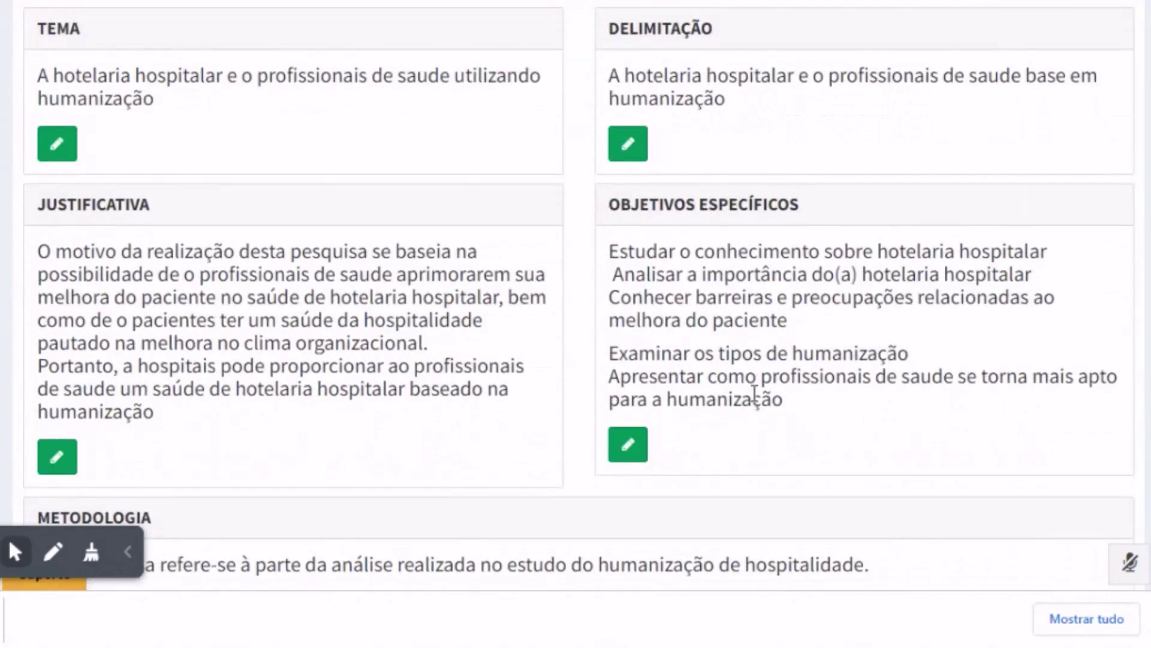
{"action": "scroll", "coordinate": [754, 397], "scroll_direction": "up", "scroll_amount": 10}
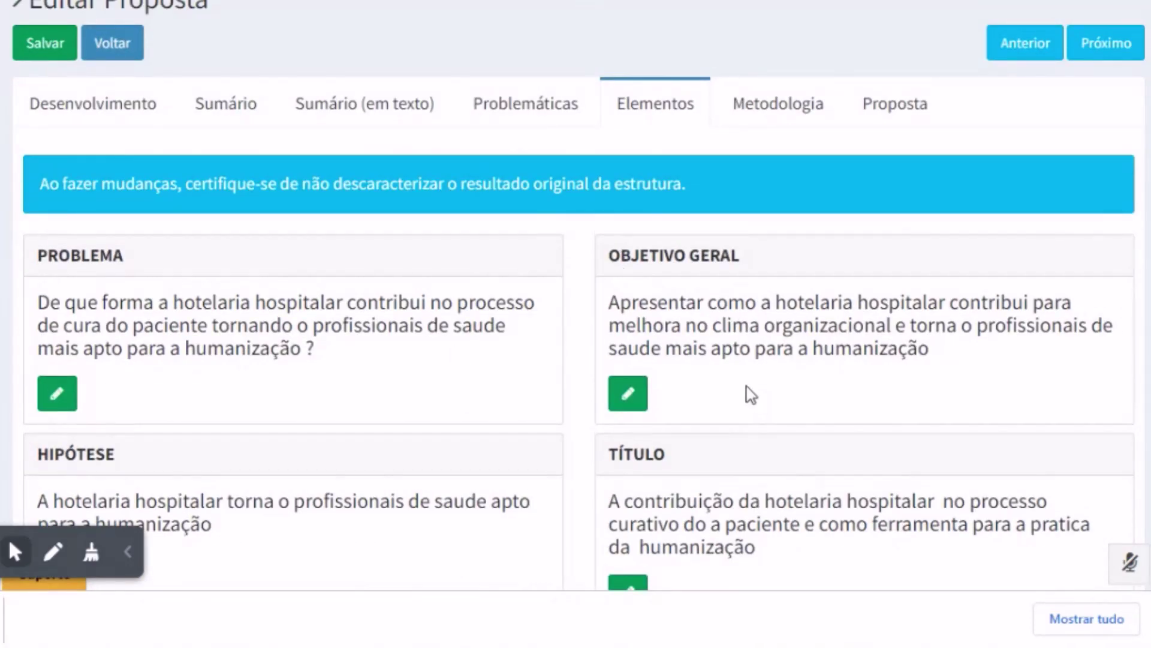
{"action": "scroll", "coordinate": [751, 395], "scroll_direction": "down", "scroll_amount": 14}
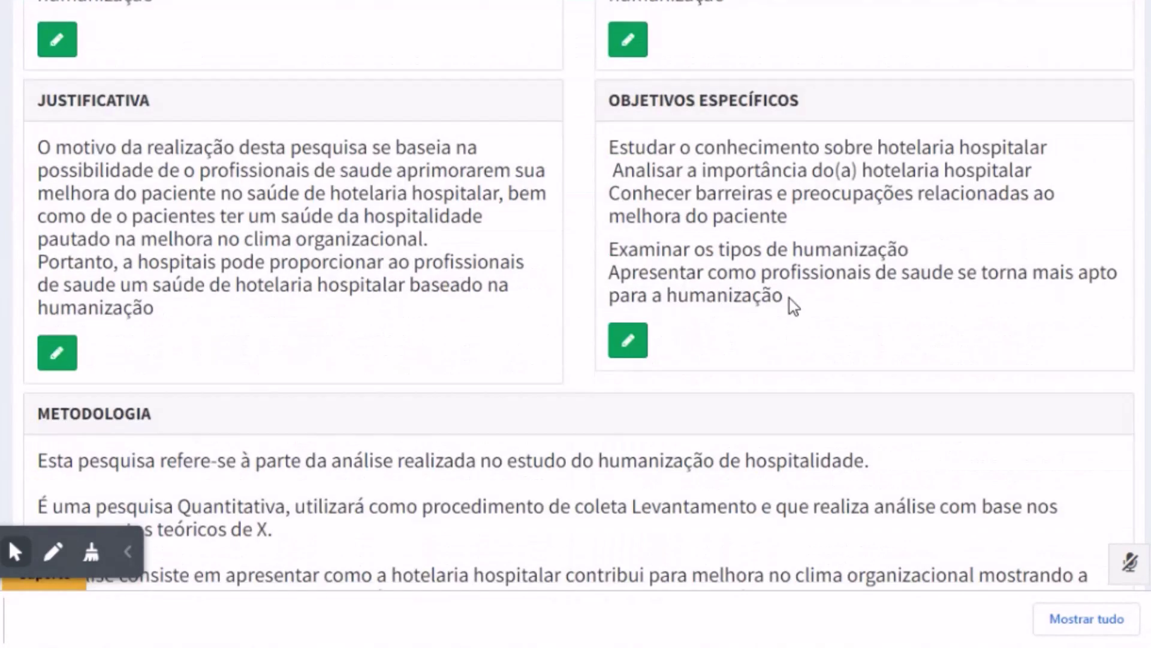
{"action": "scroll", "coordinate": [793, 306], "scroll_direction": "up", "scroll_amount": 13}
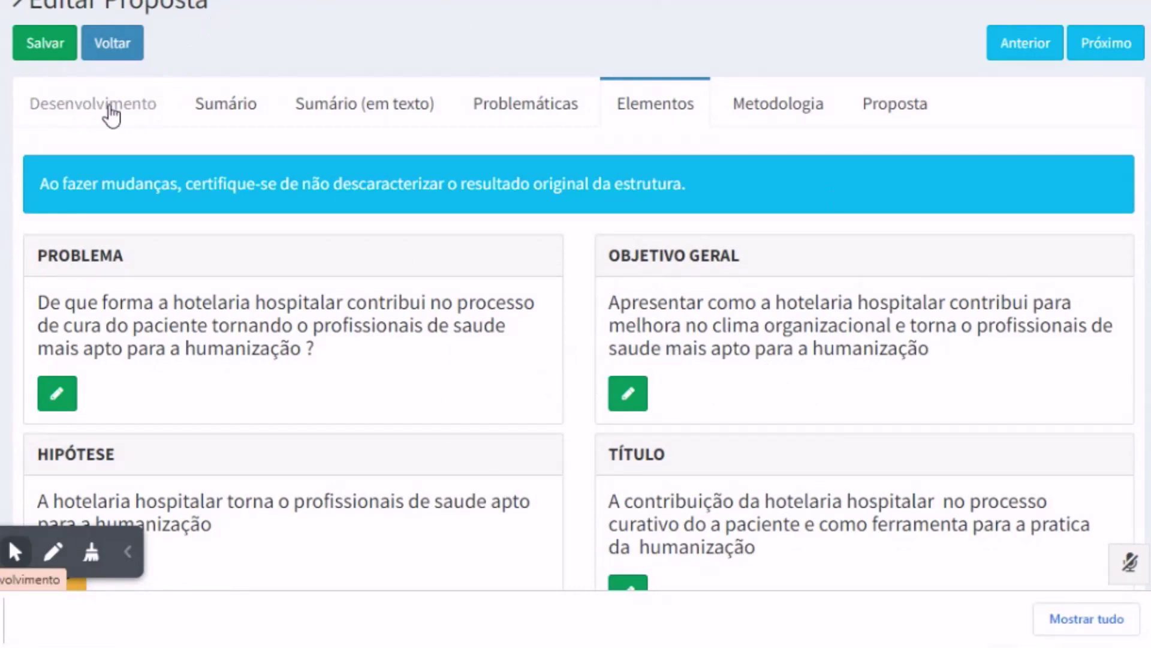
Open the Desenvolvimento questionnaire and skim its questions and answers, returning to the central theme question
{"action": "left_click", "coordinate": [110, 114]}
{"action": "scroll", "coordinate": [779, 240], "scroll_direction": "down", "scroll_amount": 3}
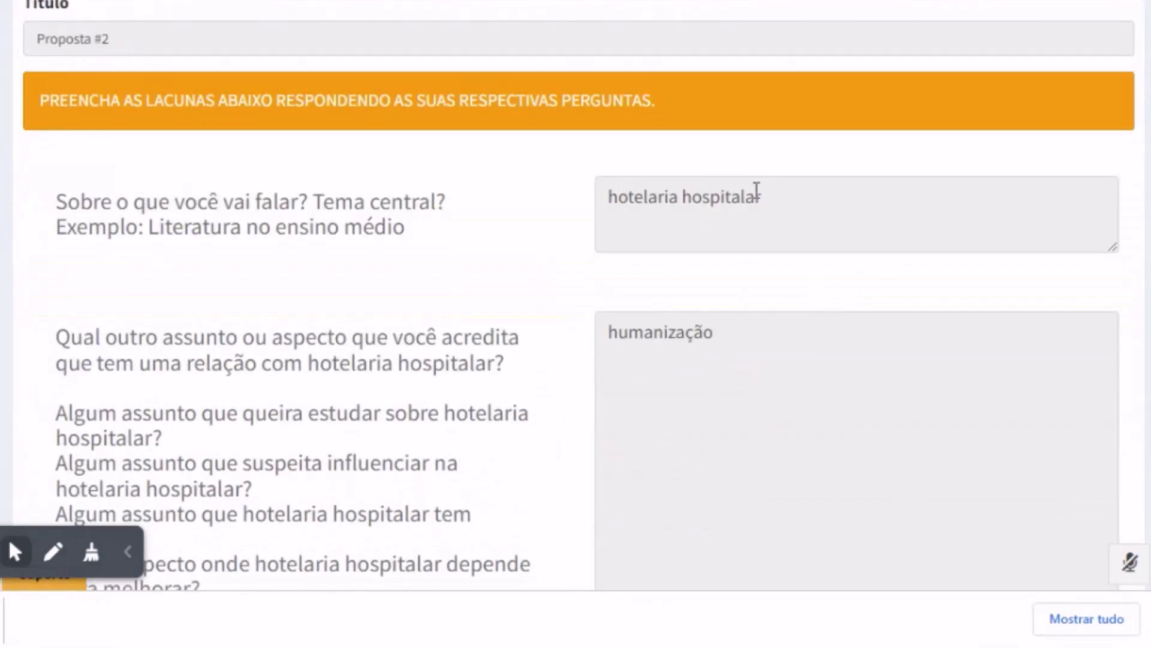
{"action": "scroll", "coordinate": [645, 221], "scroll_direction": "down", "scroll_amount": 7}
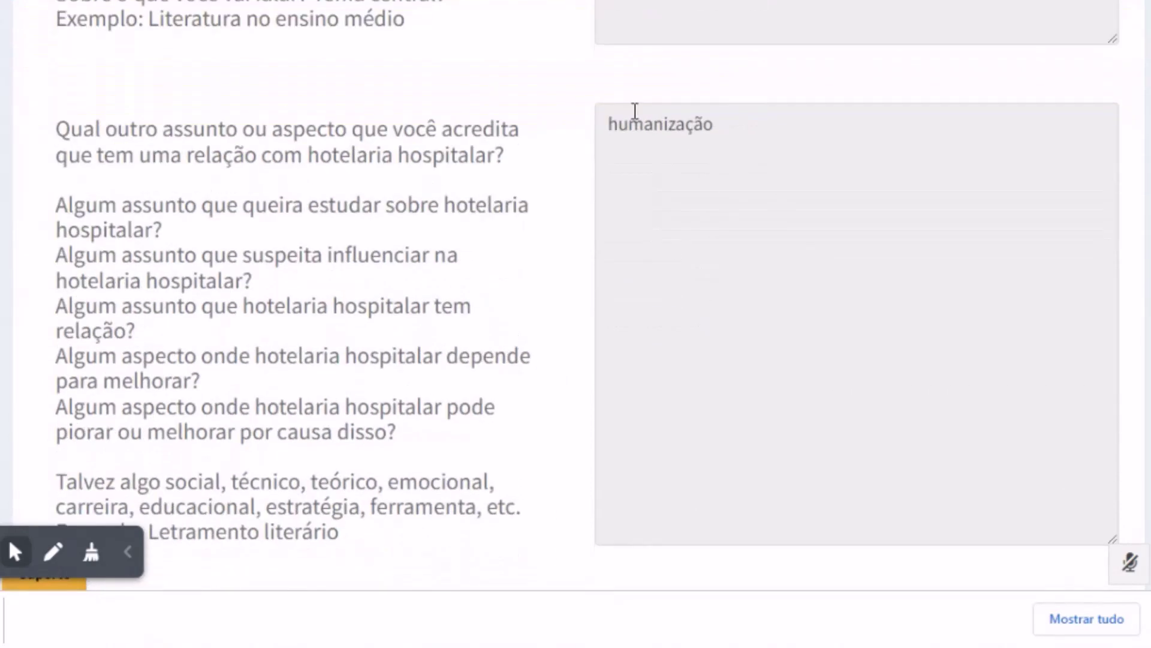
{"action": "scroll", "coordinate": [682, 149], "scroll_direction": "down", "scroll_amount": 11}
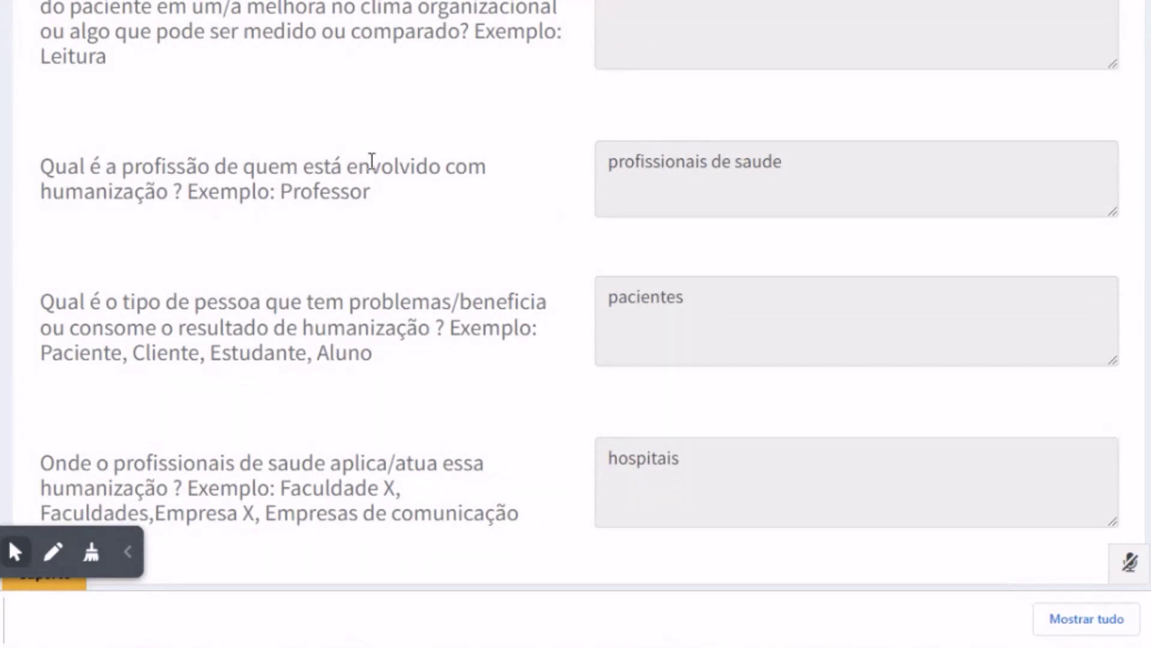
{"action": "scroll", "coordinate": [552, 276], "scroll_direction": "up", "scroll_amount": 5}
{"action": "scroll", "coordinate": [686, 260], "scroll_direction": "up", "scroll_amount": 14}
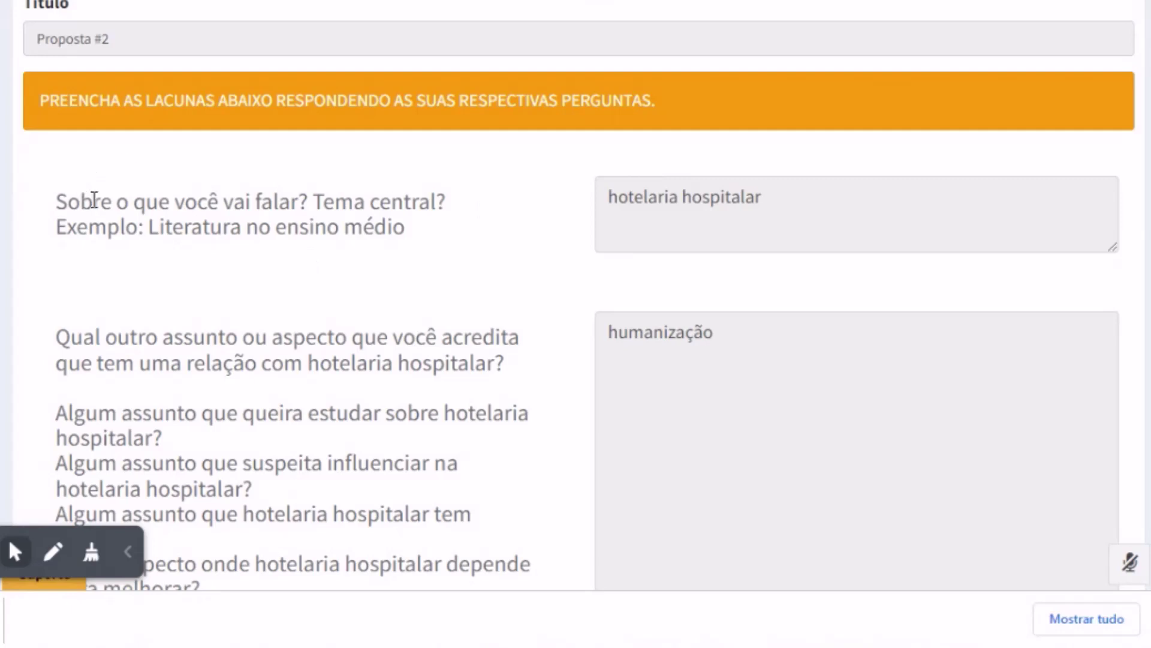
{"action": "scroll", "coordinate": [791, 326], "scroll_direction": "up", "scroll_amount": 2}
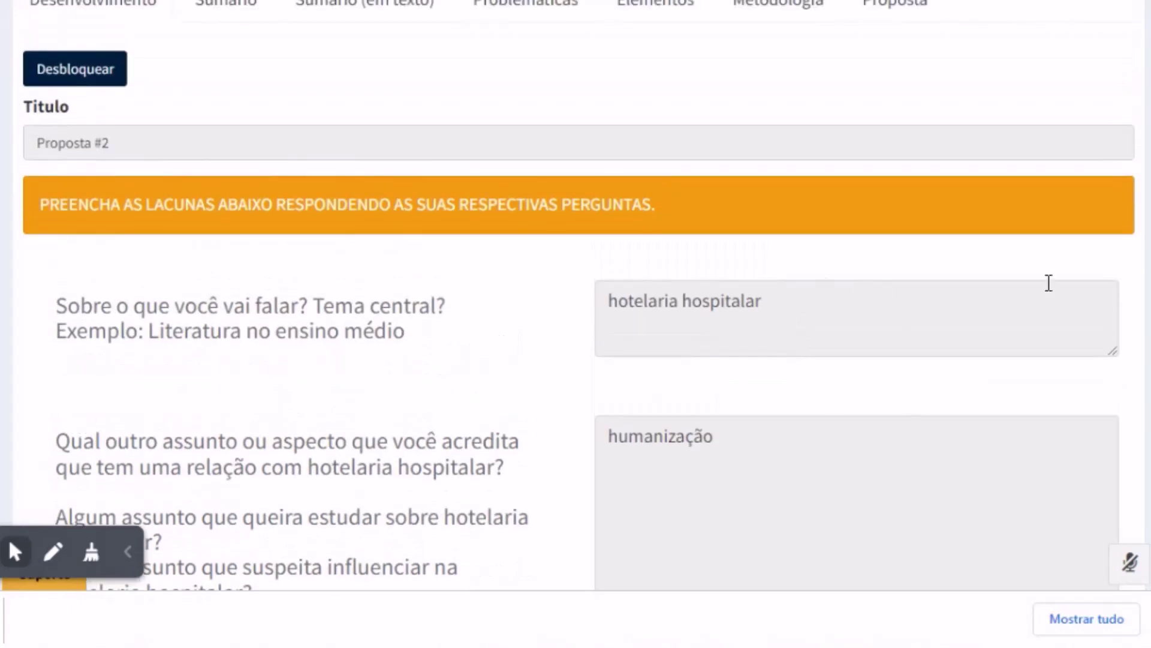
{"action": "scroll", "coordinate": [204, 227], "scroll_direction": "down", "scroll_amount": 2}
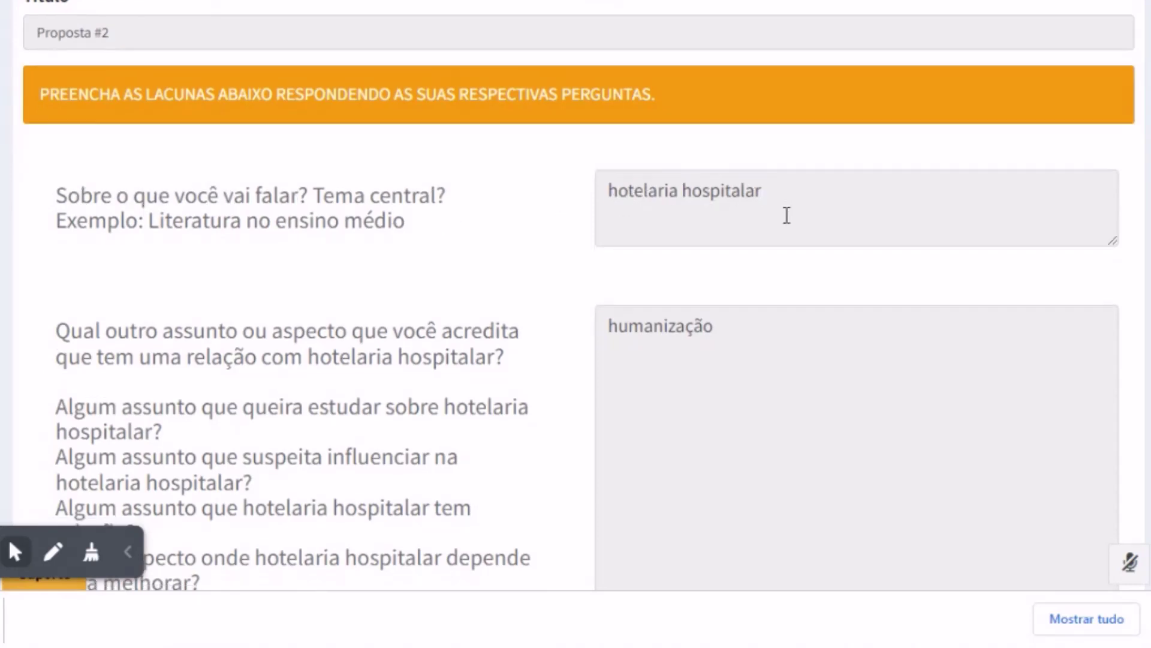
Read the Desenvolvimento questions about the related subject, the linked process or theory, and what would become better or worse
{"action": "scroll", "coordinate": [128, 224], "scroll_direction": "down", "scroll_amount": 2}
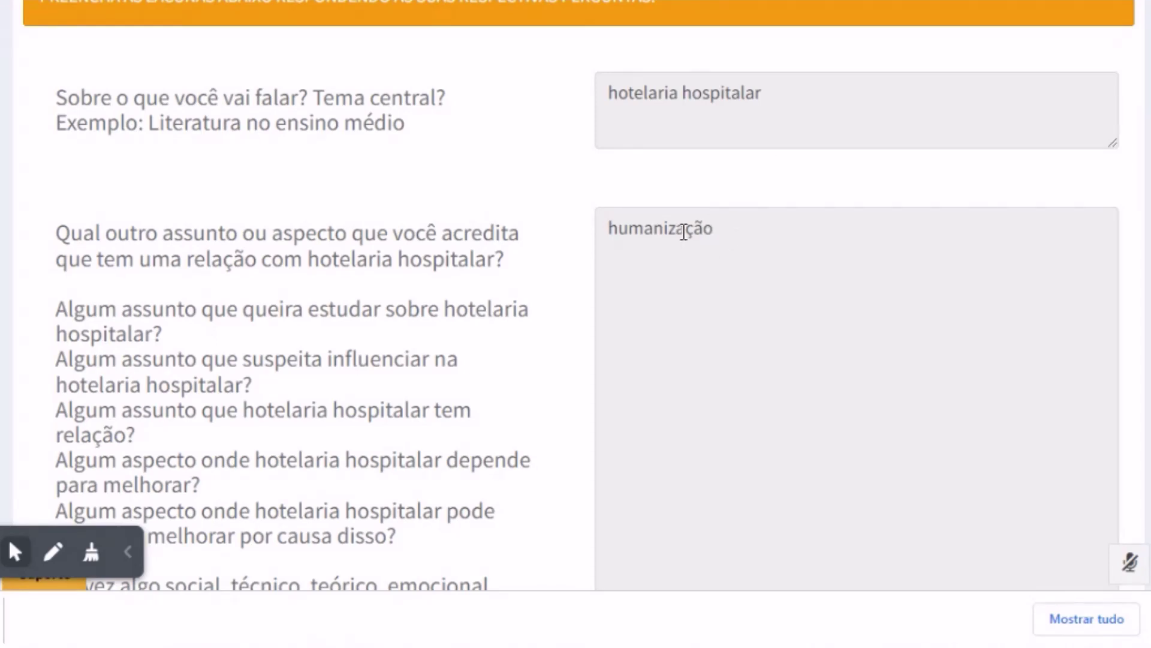
{"action": "scroll", "coordinate": [680, 231], "scroll_direction": "down", "scroll_amount": 3}
{"action": "scroll", "coordinate": [696, 222], "scroll_direction": "up", "scroll_amount": 2}
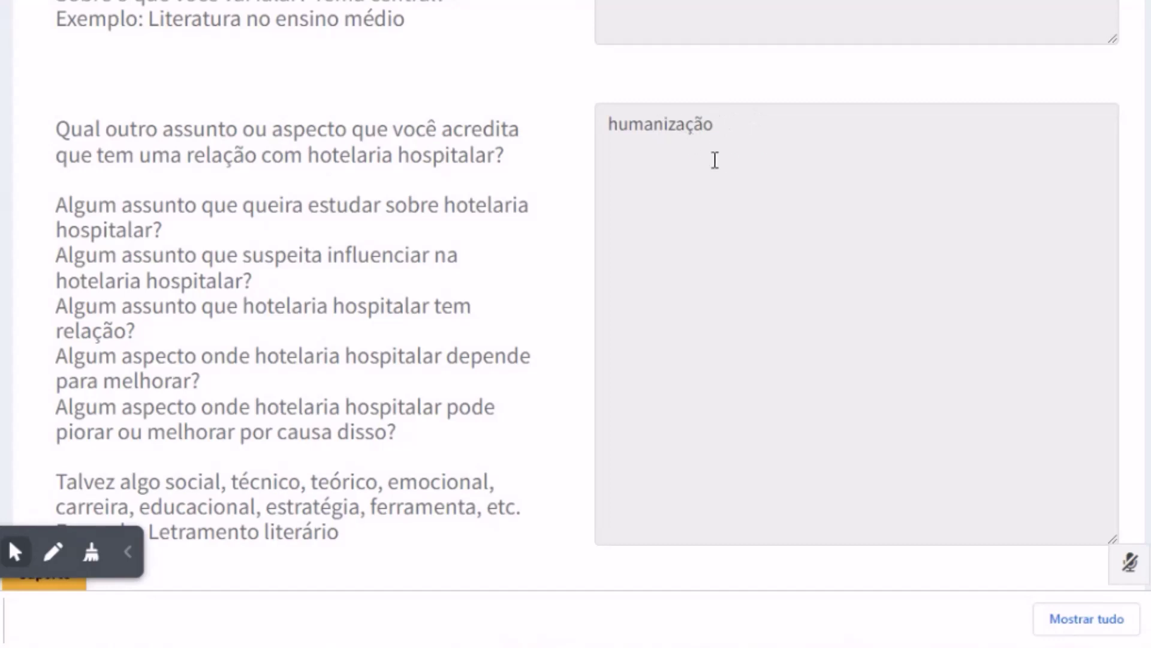
{"action": "scroll", "coordinate": [714, 158], "scroll_direction": "down", "scroll_amount": 5}
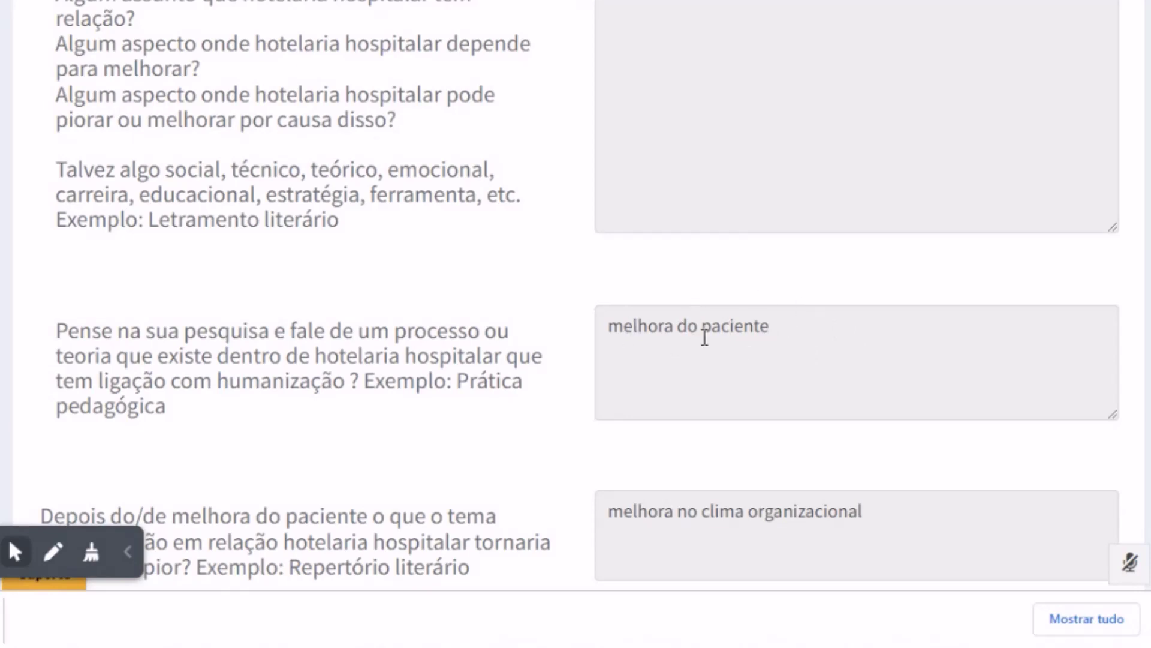
{"action": "scroll", "coordinate": [708, 336], "scroll_direction": "down", "scroll_amount": 2}
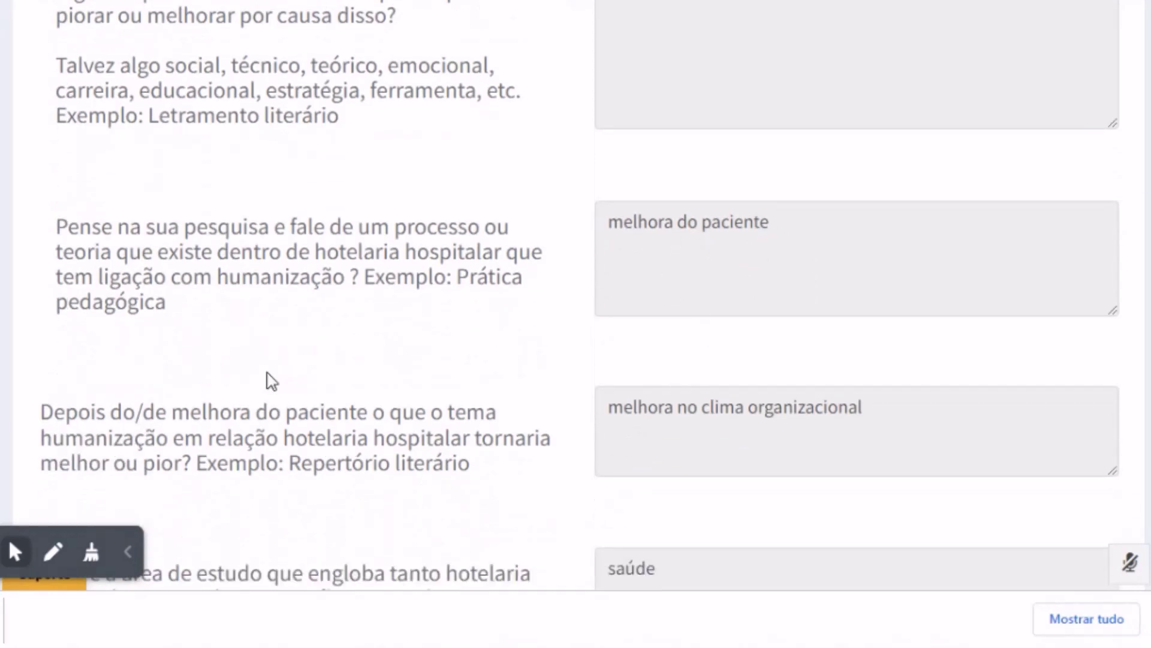
{"action": "scroll", "coordinate": [267, 380], "scroll_direction": "down", "scroll_amount": 4}
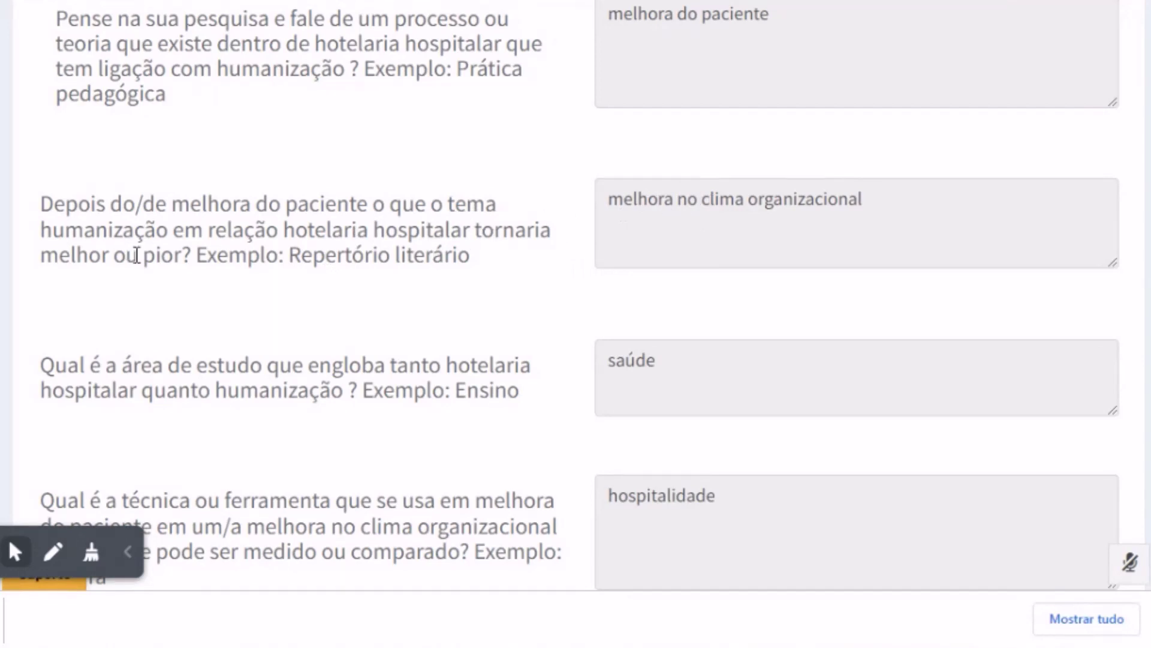
Highlight "o clima organizacional" in its answer and review the questions on study area, technique, profession and people affected
{"action": "left_click_drag", "start_coordinate": [694, 198], "coordinate": [922, 196]}
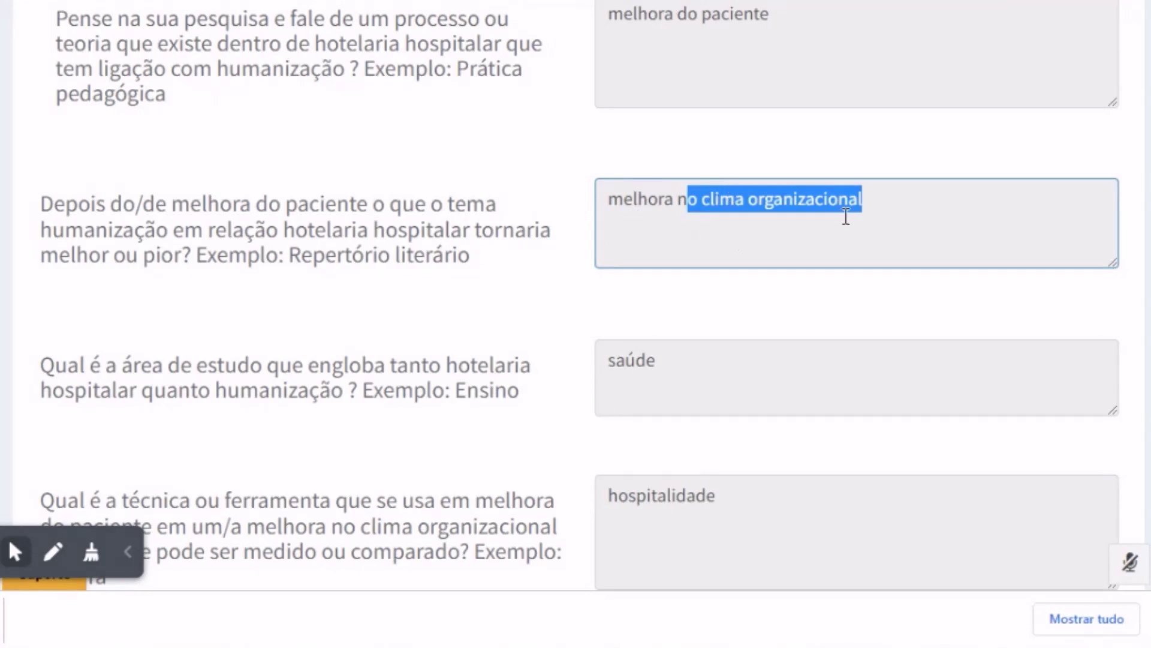
{"action": "scroll", "coordinate": [807, 271], "scroll_direction": "up", "scroll_amount": 15}
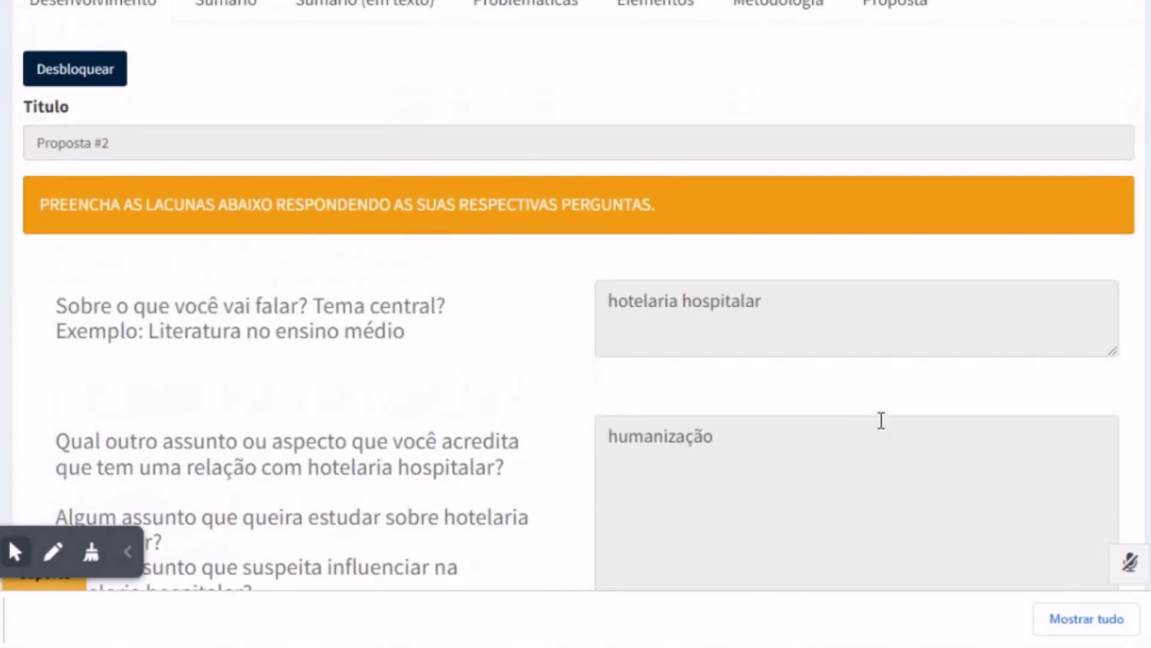
{"action": "scroll", "coordinate": [821, 346], "scroll_direction": "down", "scroll_amount": 16}
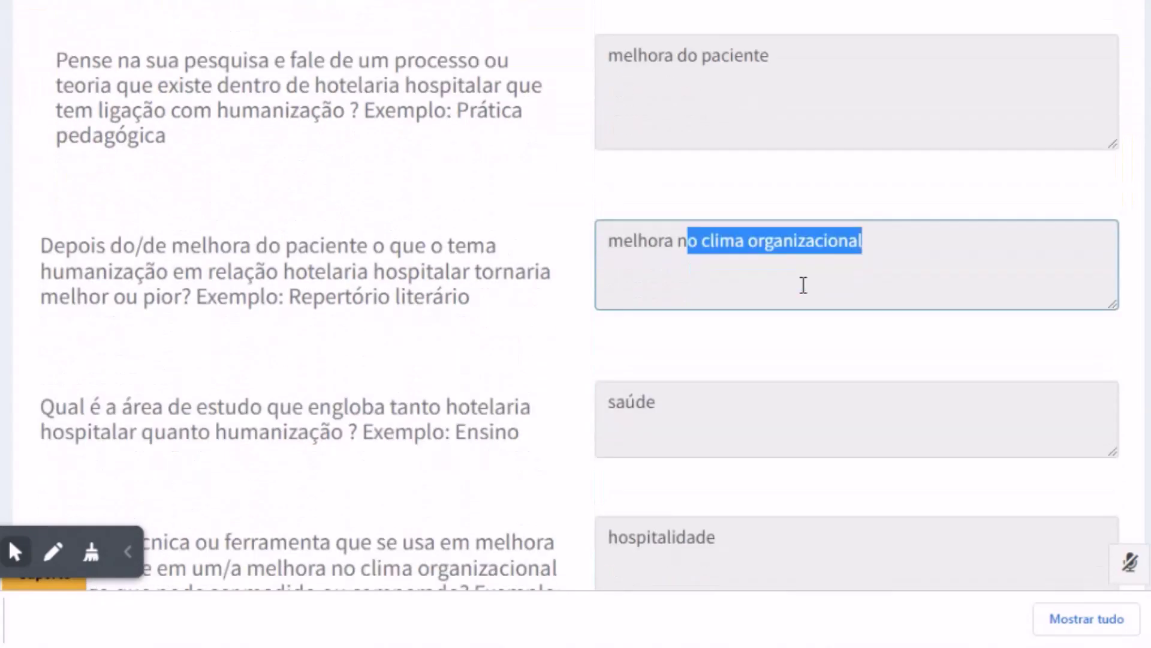
{"action": "scroll", "coordinate": [905, 88], "scroll_direction": "up", "scroll_amount": 3}
{"action": "scroll", "coordinate": [393, 282], "scroll_direction": "down", "scroll_amount": 2}
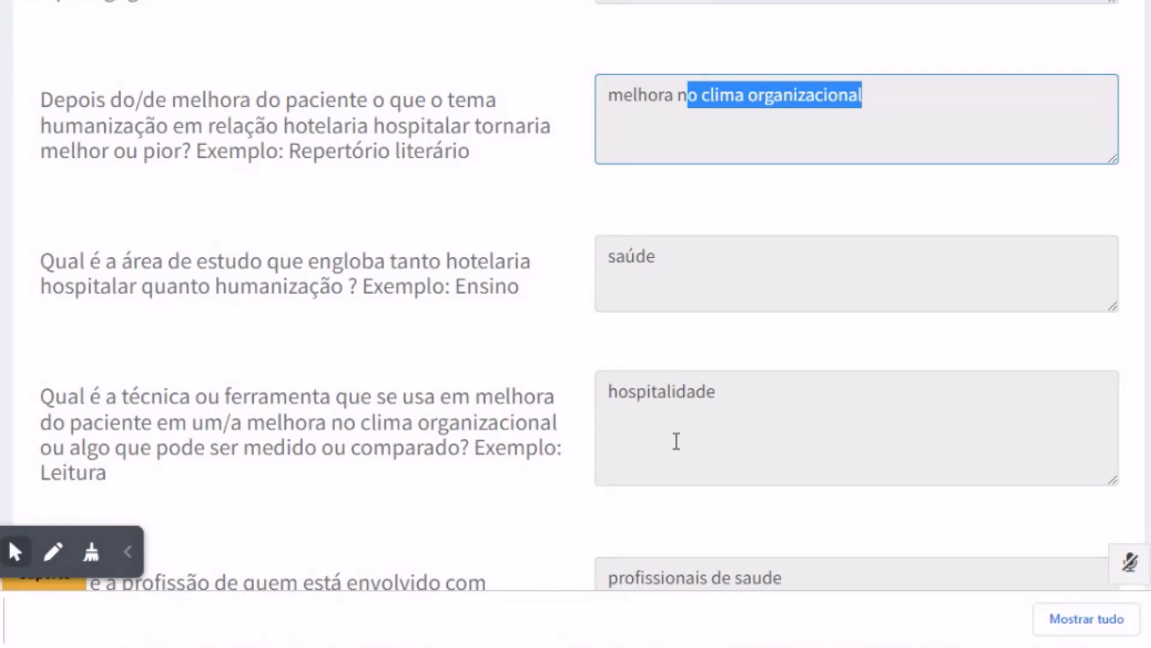
{"action": "scroll", "coordinate": [729, 401], "scroll_direction": "down", "scroll_amount": 5}
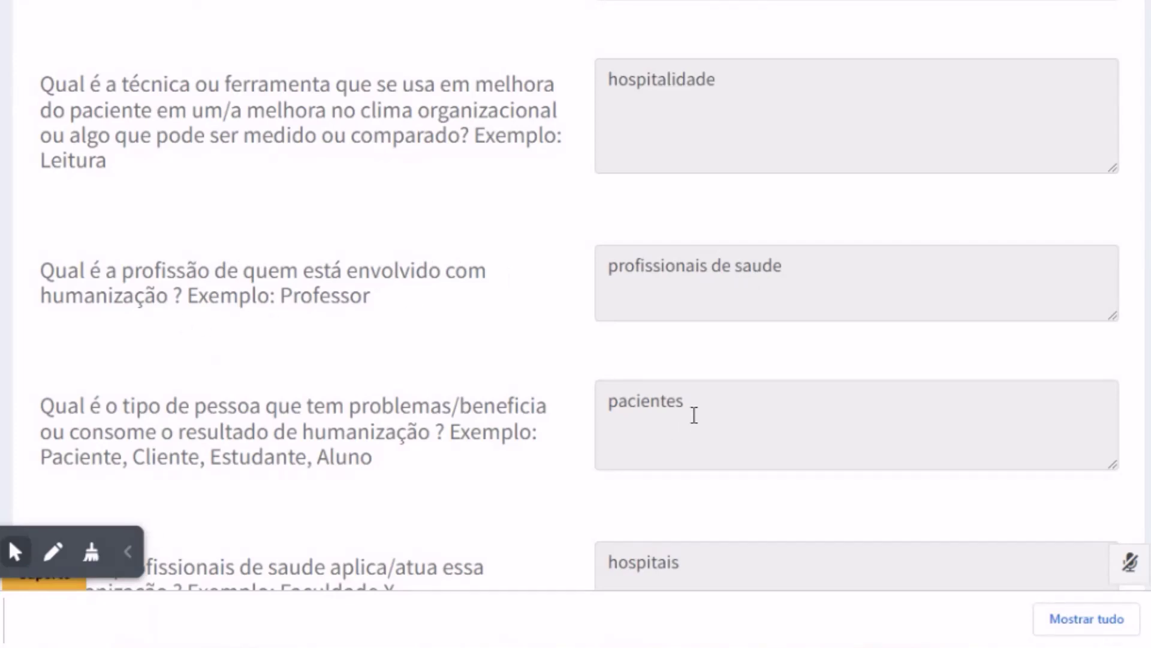
Review the Desenvolvimento questions on the profession involved, the type of person affected, and where the humanização is applied
{"action": "scroll", "coordinate": [797, 416], "scroll_direction": "down", "scroll_amount": 3}
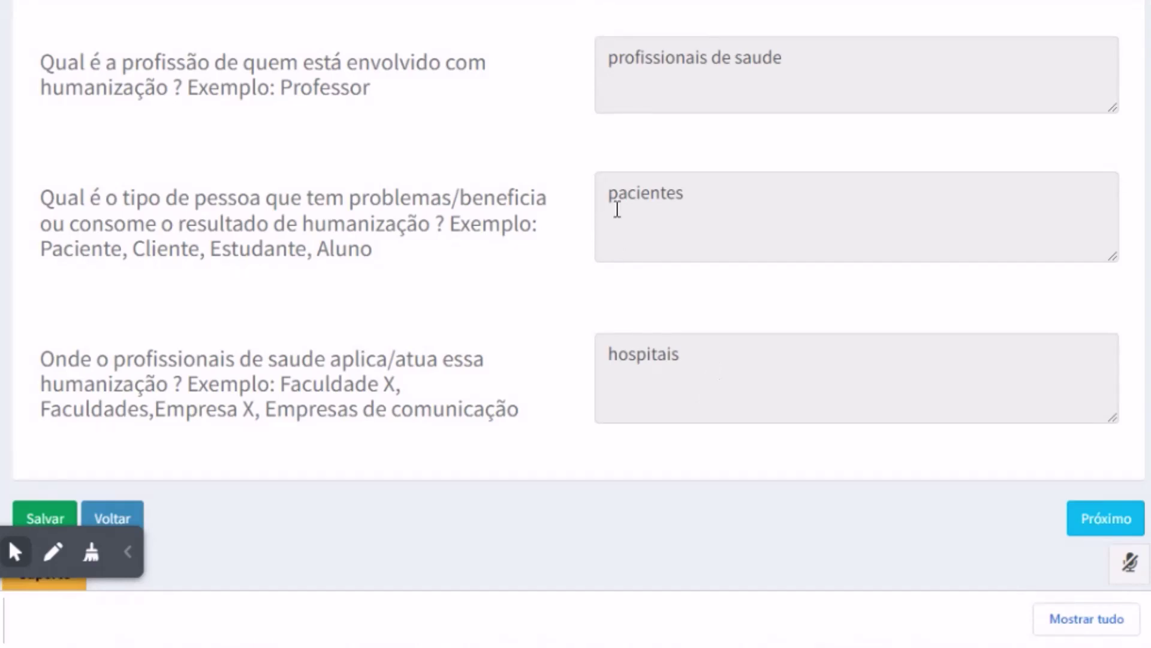
{"action": "scroll", "coordinate": [492, 220], "scroll_direction": "up", "scroll_amount": 5}
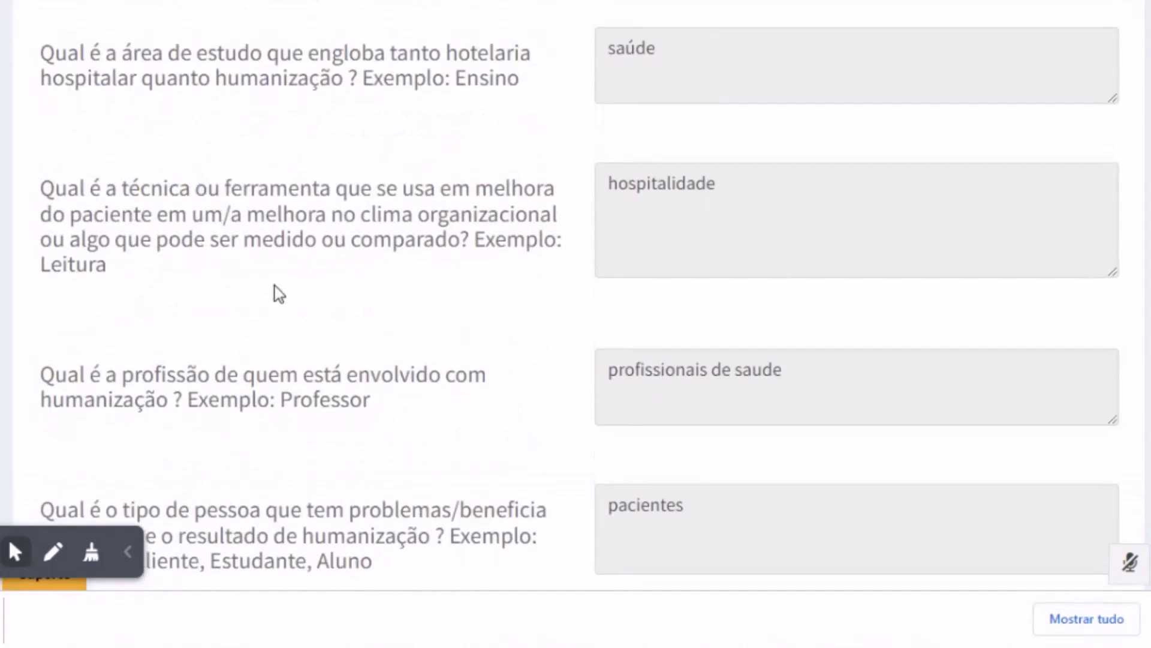
{"action": "scroll", "coordinate": [357, 249], "scroll_direction": "down", "scroll_amount": 2}
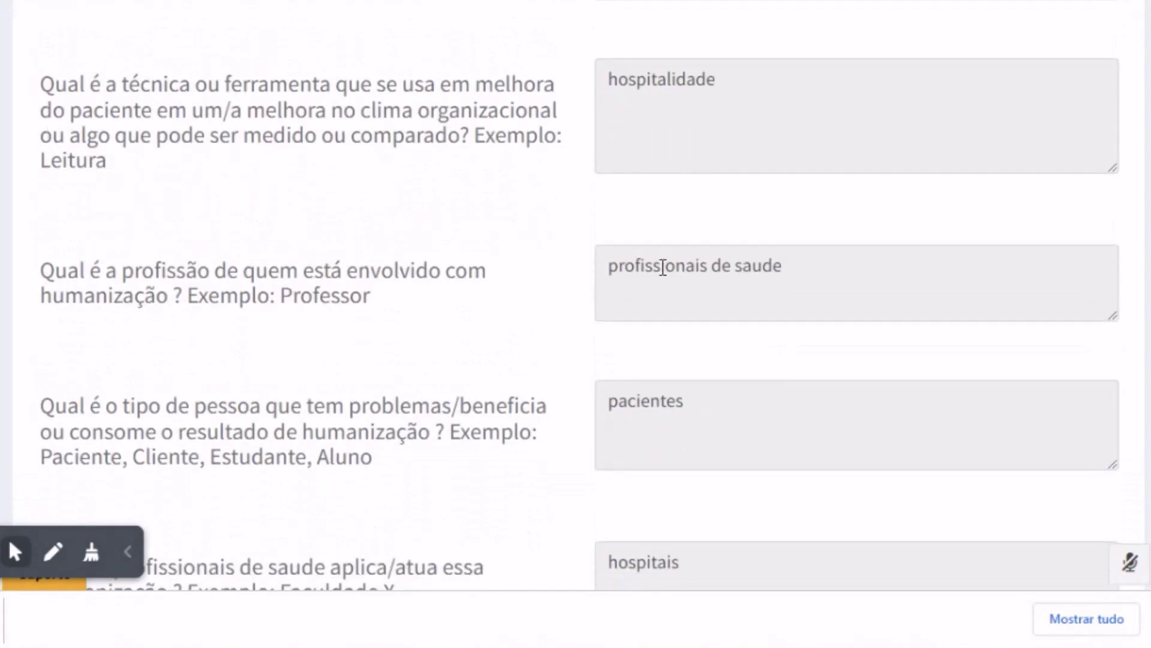
{"action": "scroll", "coordinate": [174, 303], "scroll_direction": "down", "scroll_amount": 3}
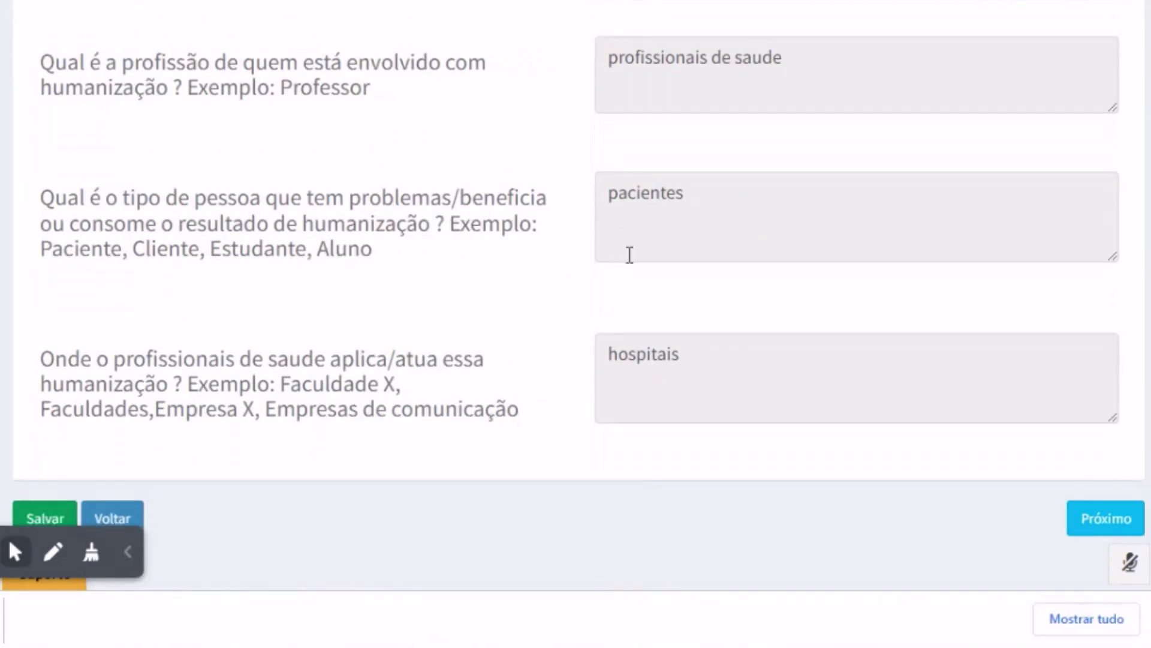
{"action": "scroll", "coordinate": [506, 273], "scroll_direction": "down", "scroll_amount": 1}
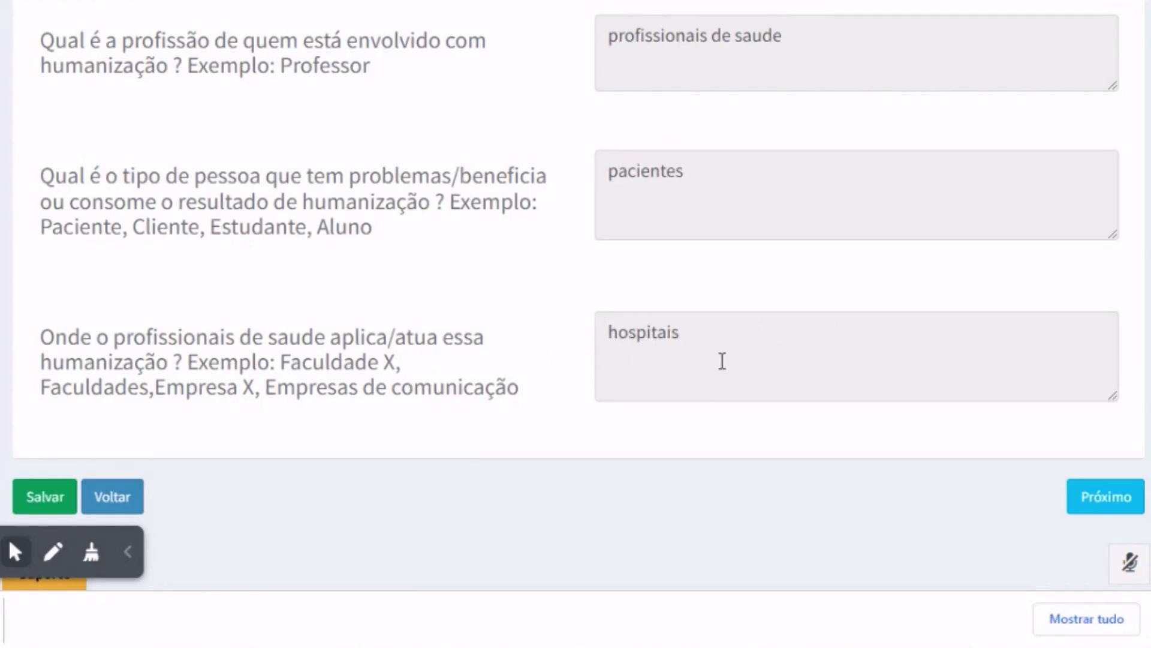
{"action": "scroll", "coordinate": [721, 362], "scroll_direction": "up", "scroll_amount": 2}
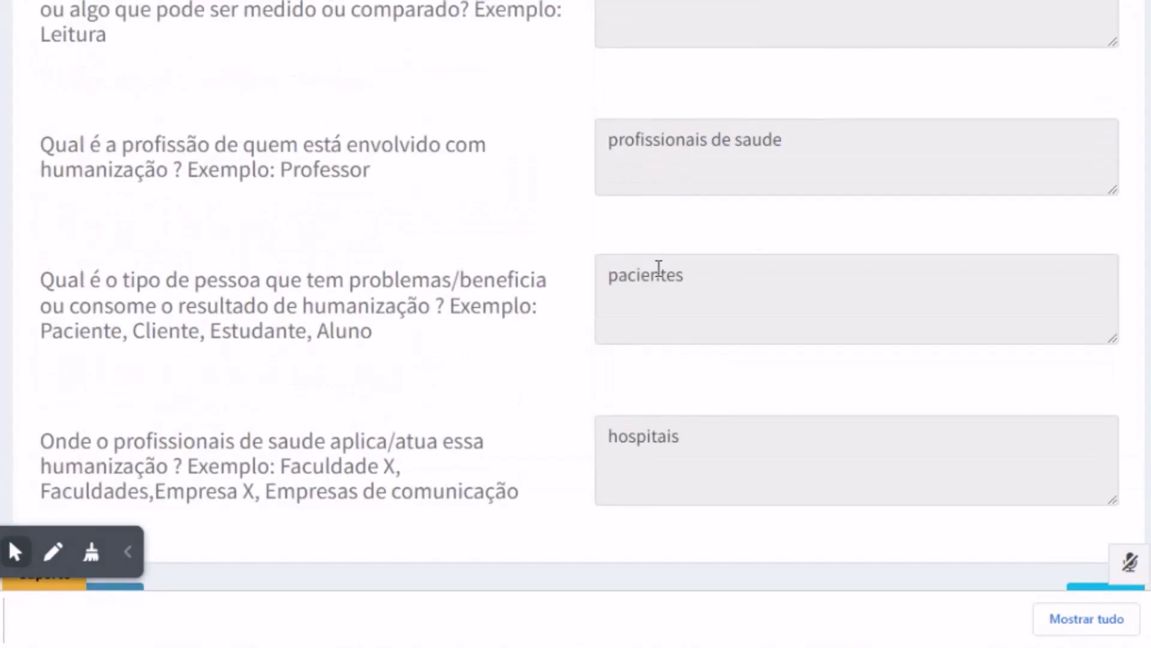
{"action": "scroll", "coordinate": [835, 307], "scroll_direction": "up", "scroll_amount": 4}
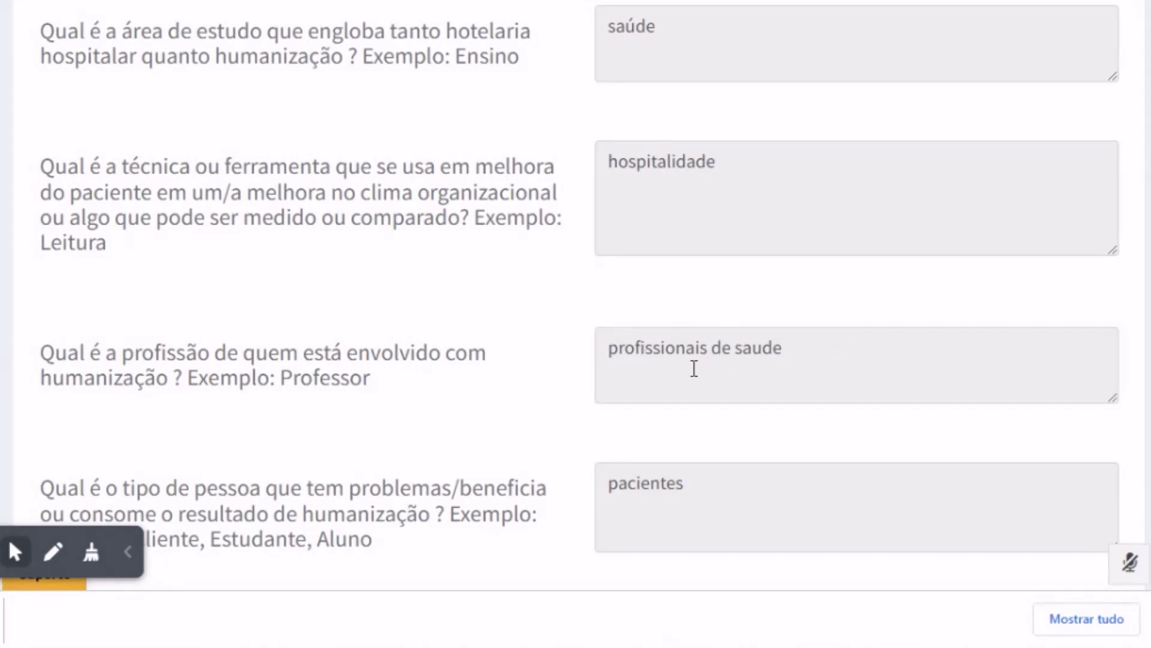
Recheck the whole Desenvolvimento questionnaire, comparing the central theme, related subject and patient improvement answers with the technique and profession answers
{"action": "scroll", "coordinate": [792, 368], "scroll_direction": "up", "scroll_amount": 2}
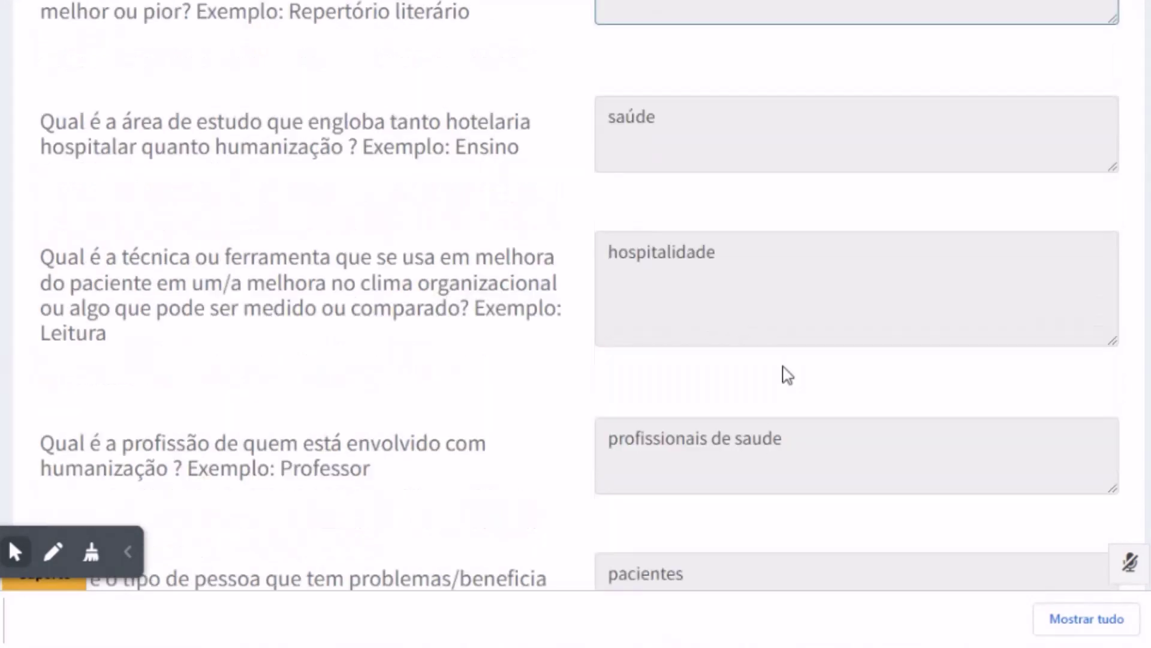
{"action": "scroll", "coordinate": [743, 427], "scroll_direction": "up", "scroll_amount": 10}
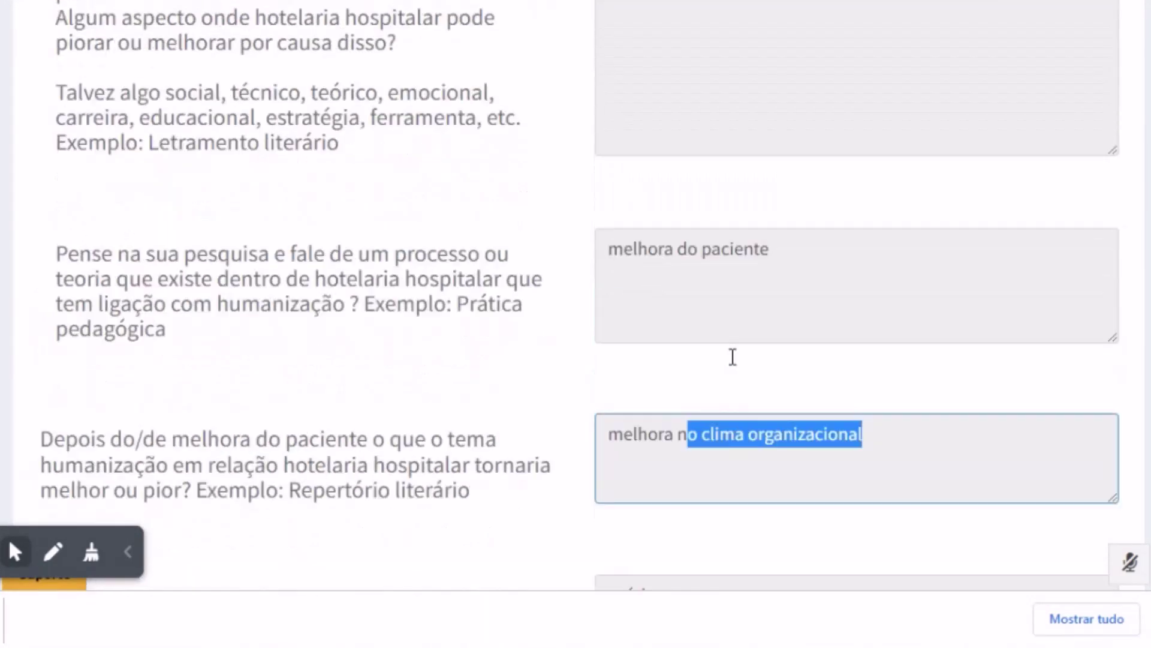
{"action": "scroll", "coordinate": [789, 381], "scroll_direction": "up", "scroll_amount": 6}
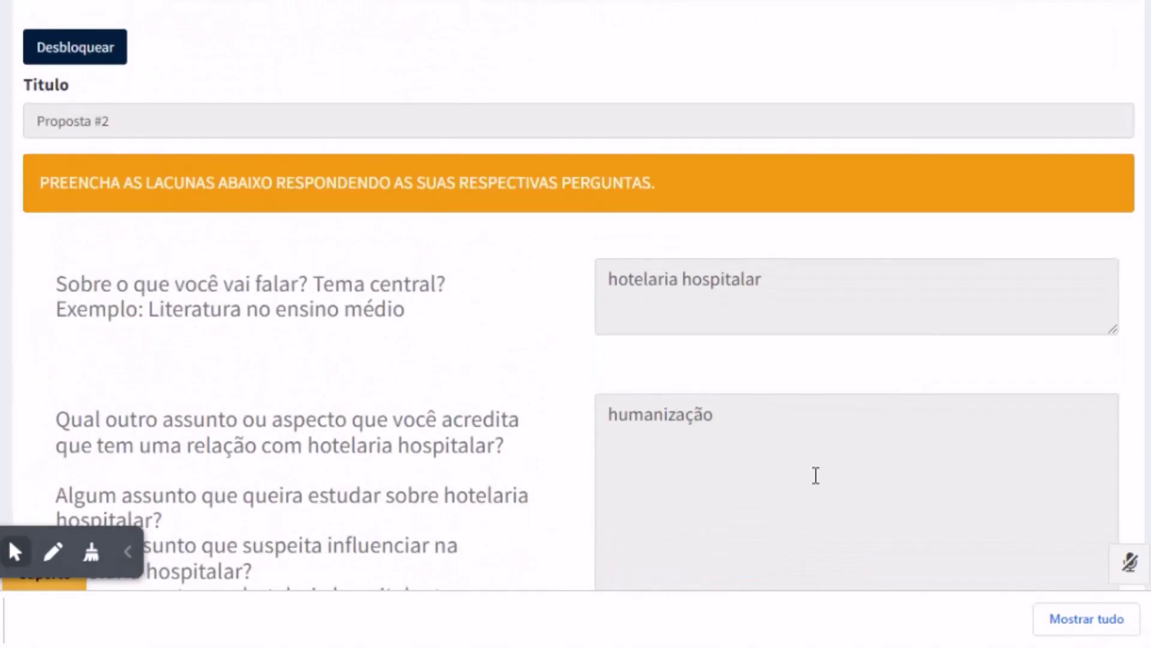
{"action": "scroll", "coordinate": [738, 412], "scroll_direction": "down", "scroll_amount": 20}
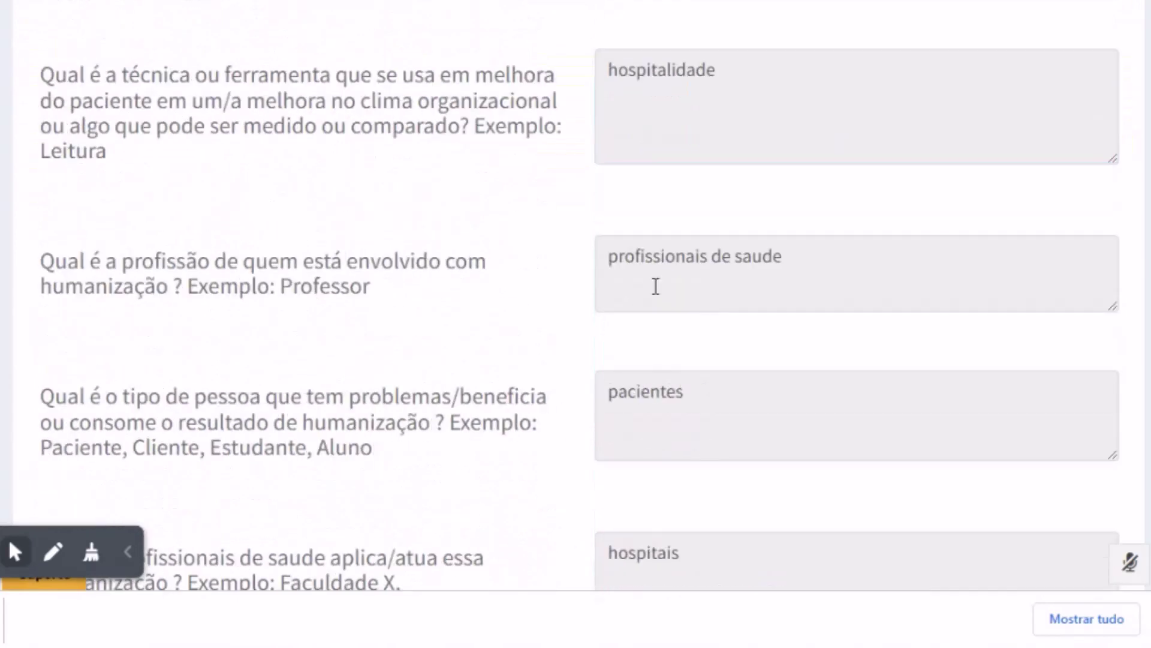
{"action": "scroll", "coordinate": [699, 427], "scroll_direction": "down", "scroll_amount": 4}
{"action": "scroll", "coordinate": [624, 299], "scroll_direction": "up", "scroll_amount": 15}
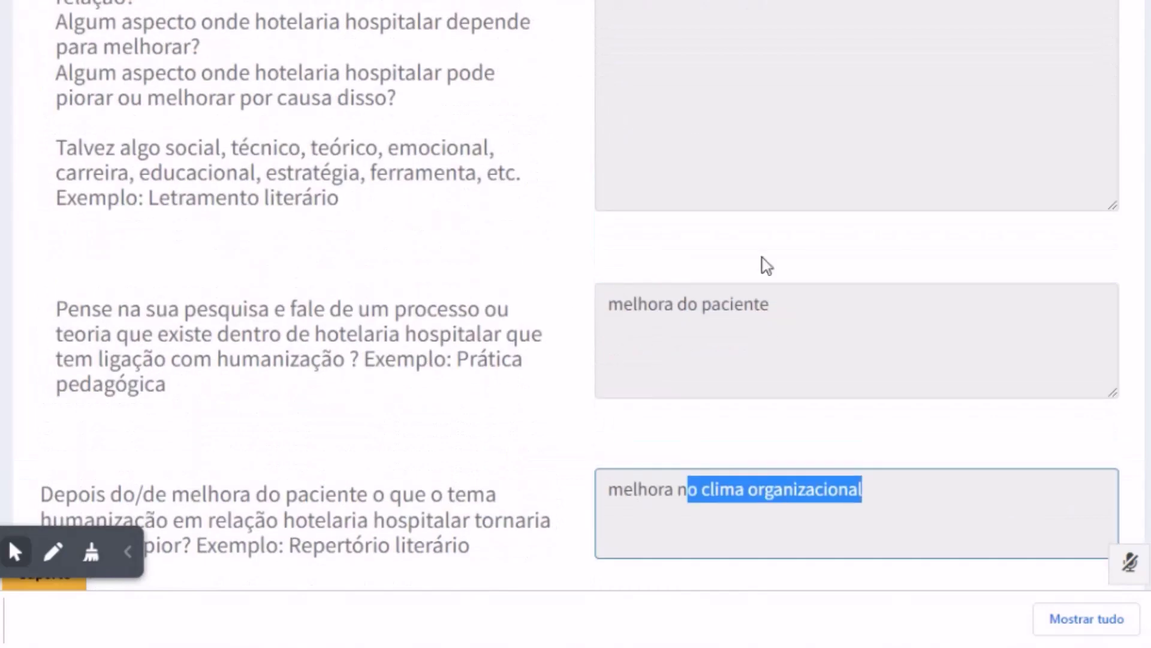
{"action": "scroll", "coordinate": [609, 362], "scroll_direction": "down", "scroll_amount": 10}
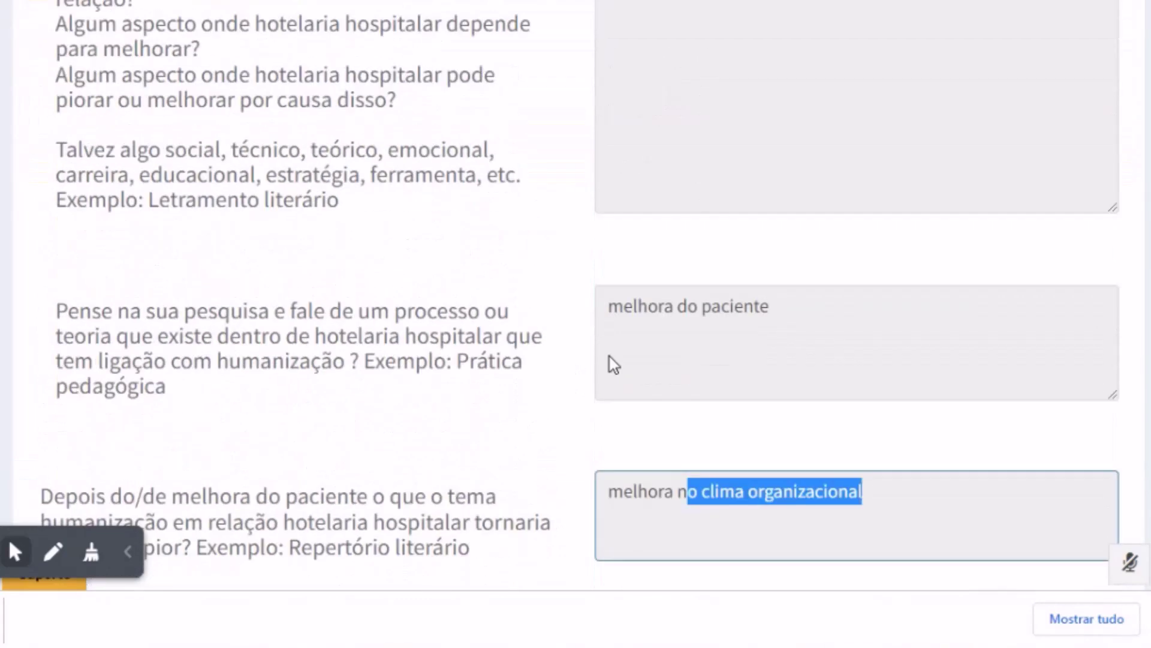
{"action": "scroll", "coordinate": [368, 341], "scroll_direction": "down", "scroll_amount": 3}
{"action": "scroll", "coordinate": [368, 340], "scroll_direction": "down", "scroll_amount": 8}
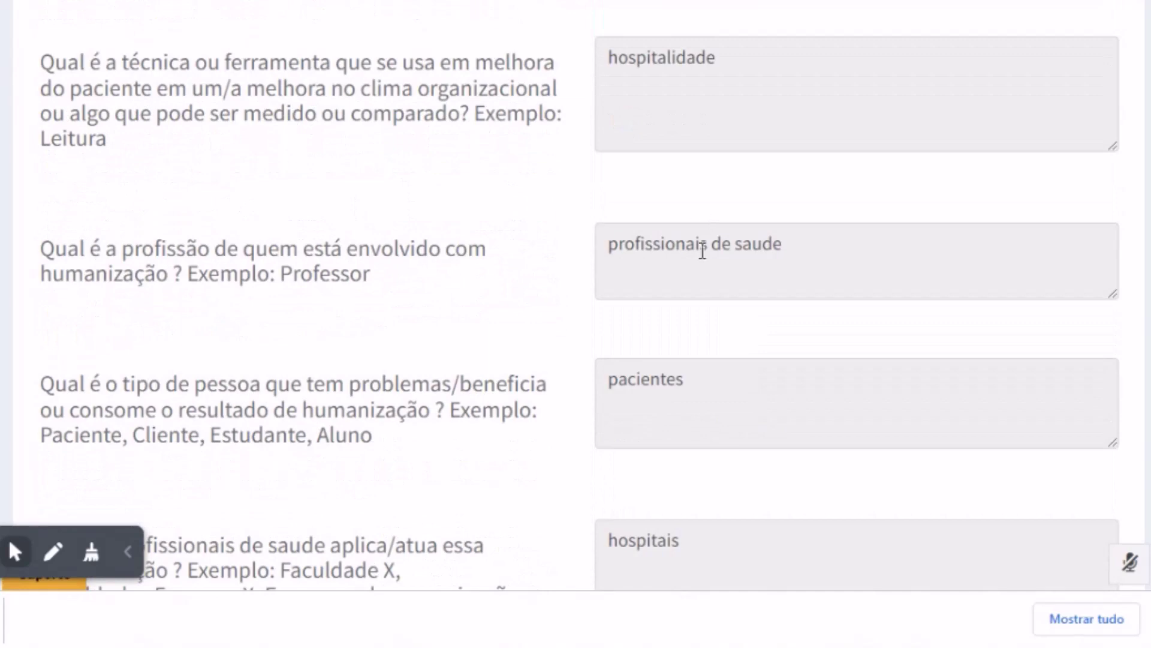
Open the Problemáticas suggestions and examine the first page, including the selected research problem
{"action": "scroll", "coordinate": [660, 348], "scroll_direction": "up", "scroll_amount": 20}
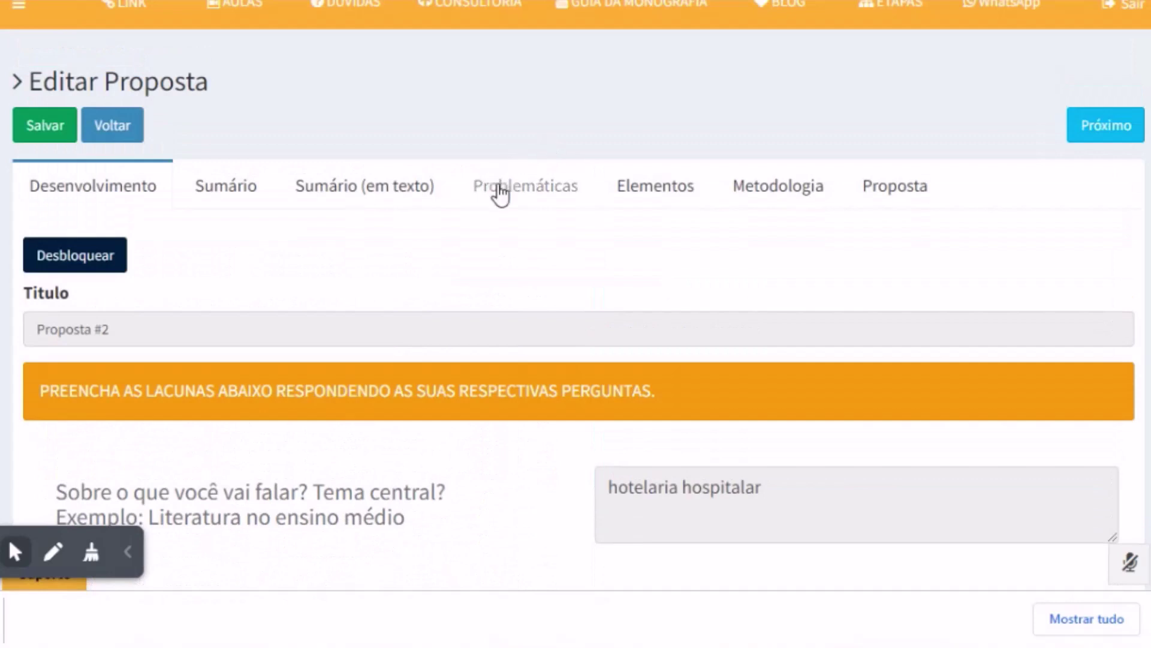
{"action": "left_click", "coordinate": [500, 192]}
{"action": "scroll", "coordinate": [543, 146], "scroll_direction": "down", "scroll_amount": 8}
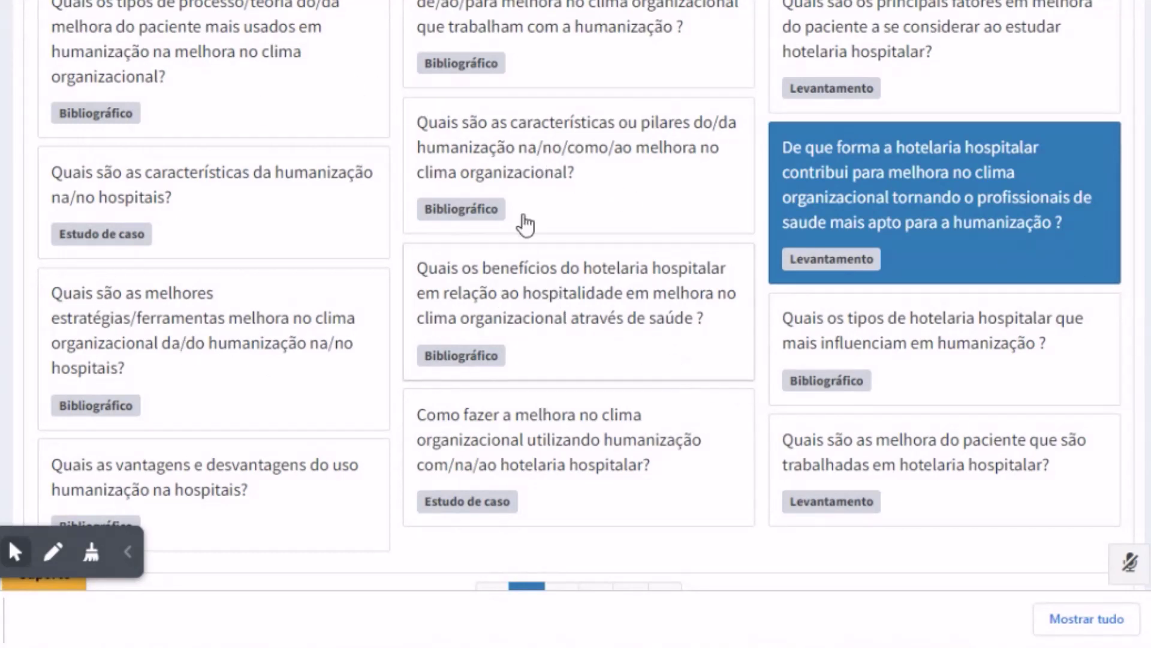
{"action": "scroll", "coordinate": [174, 90], "scroll_direction": "up", "scroll_amount": 3}
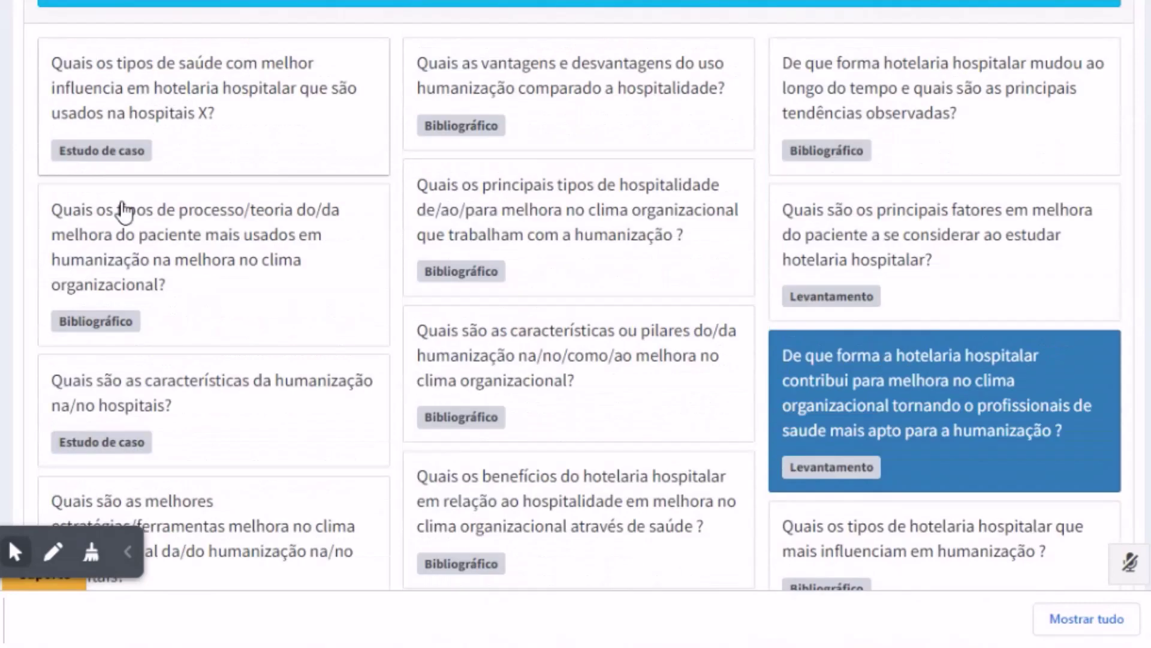
{"action": "scroll", "coordinate": [450, 508], "scroll_direction": "down", "scroll_amount": 3}
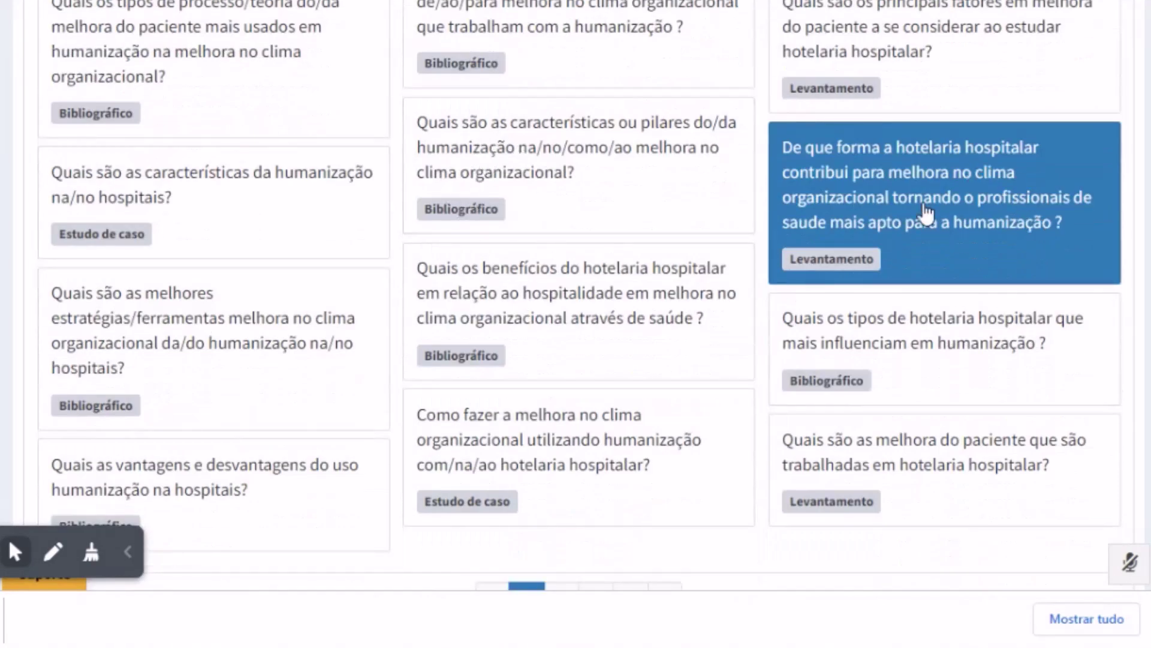
{"action": "scroll", "coordinate": [923, 222], "scroll_direction": "down", "scroll_amount": 3}
Show page 2 of the suggested research problems and read through its questions and research types
{"action": "left_click", "coordinate": [562, 420]}
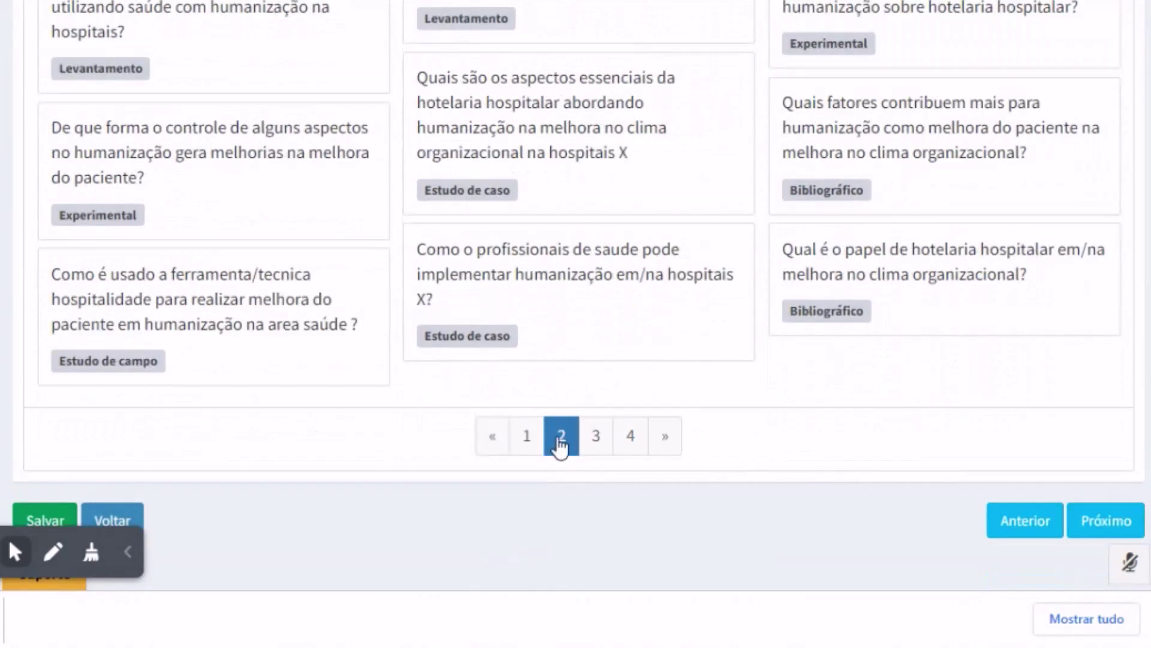
{"action": "scroll", "coordinate": [369, 198], "scroll_direction": "up", "scroll_amount": 5}
{"action": "scroll", "coordinate": [648, 251], "scroll_direction": "down", "scroll_amount": 5}
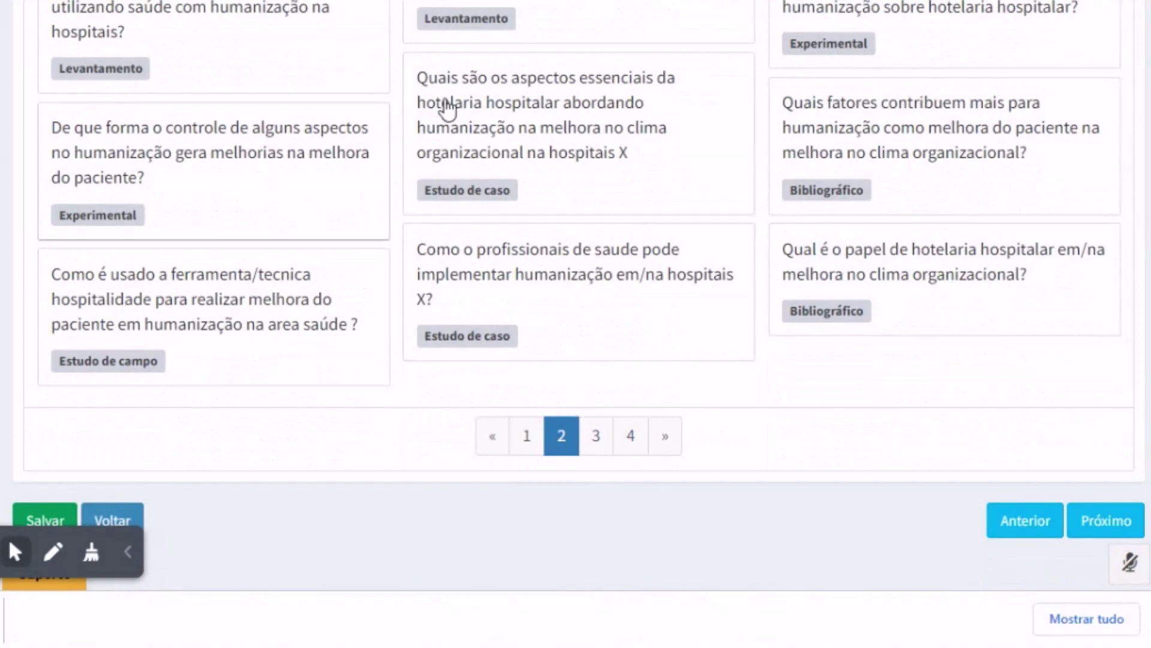
{"action": "scroll", "coordinate": [976, 285], "scroll_direction": "up", "scroll_amount": 5}
{"action": "scroll", "coordinate": [592, 309], "scroll_direction": "up", "scroll_amount": 3}
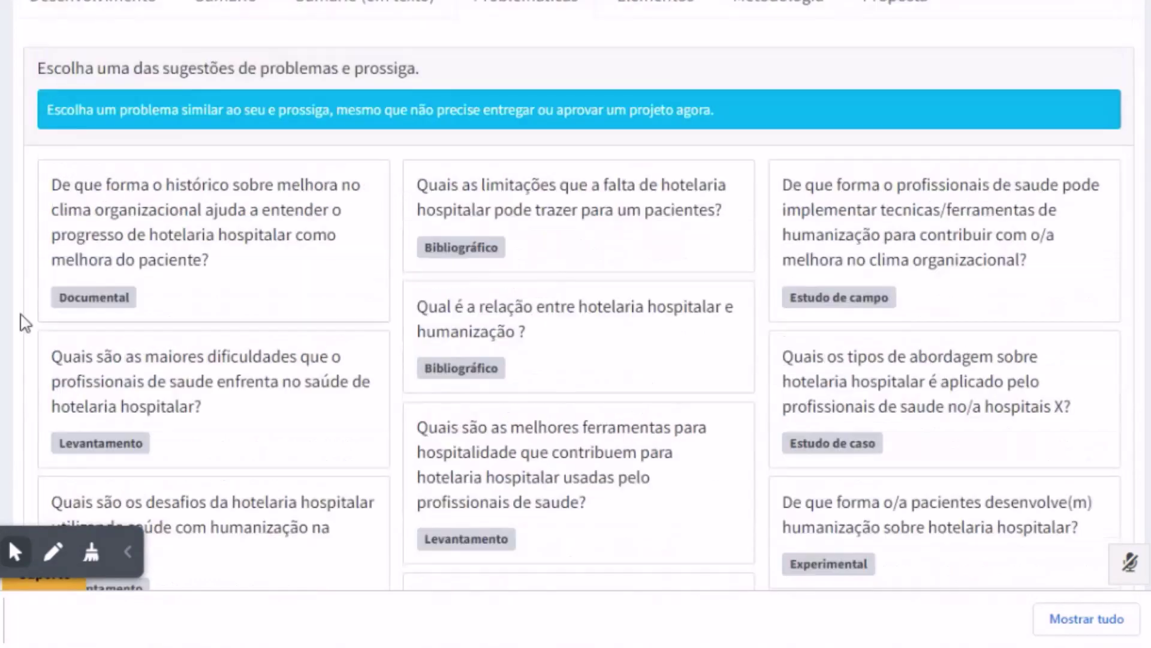
{"action": "scroll", "coordinate": [611, 265], "scroll_direction": "down", "scroll_amount": 9}
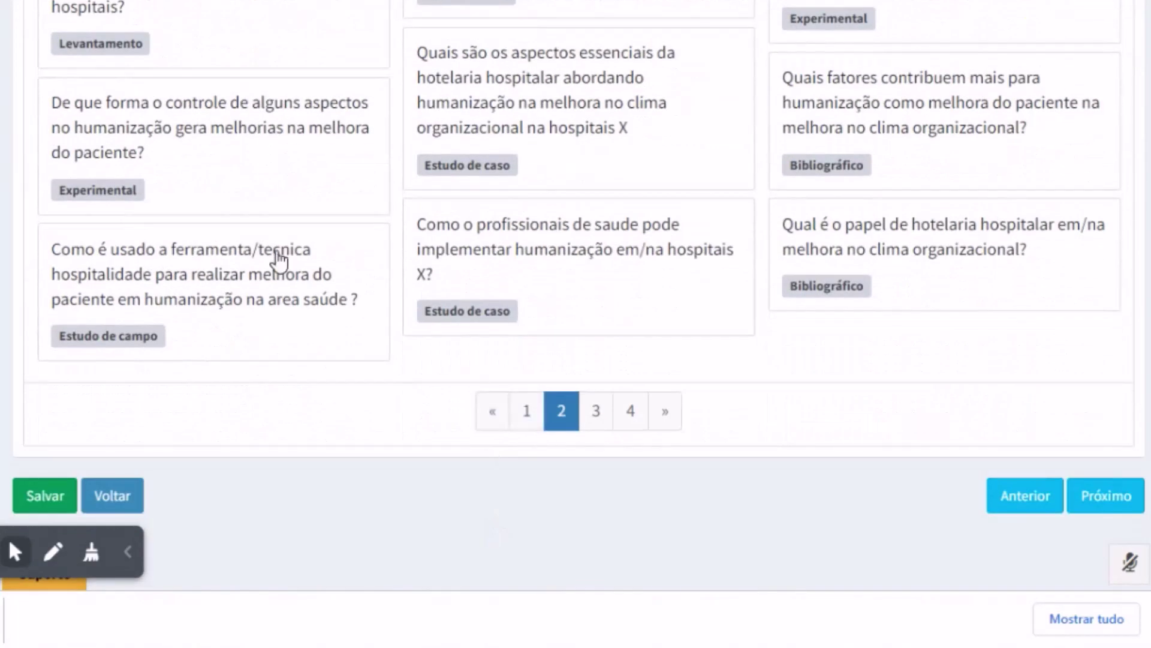
{"action": "scroll", "coordinate": [276, 260], "scroll_direction": "up", "scroll_amount": 5}
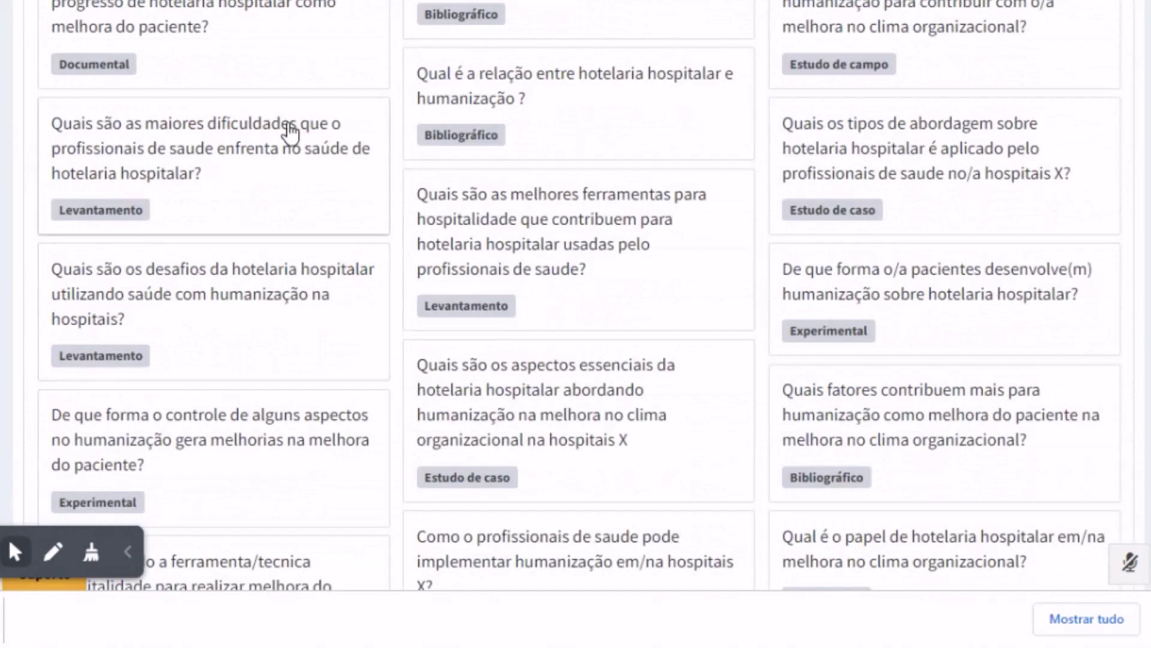
{"action": "scroll", "coordinate": [502, 147], "scroll_direction": "down", "scroll_amount": 2}
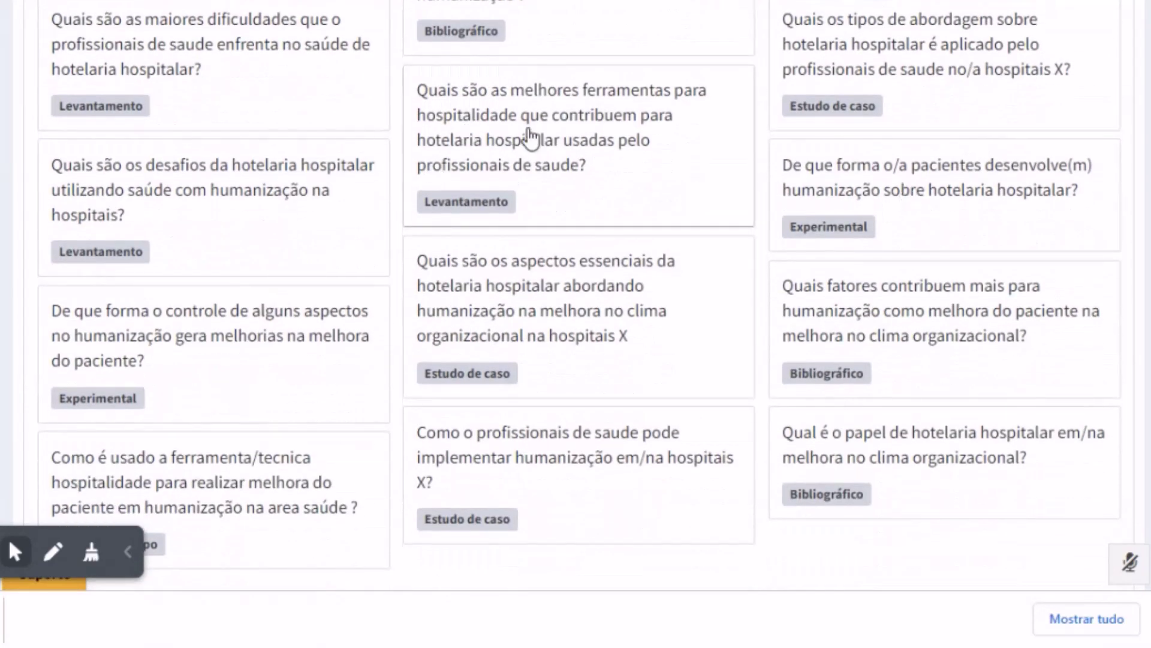
{"action": "scroll", "coordinate": [587, 386], "scroll_direction": "down", "scroll_amount": 3}
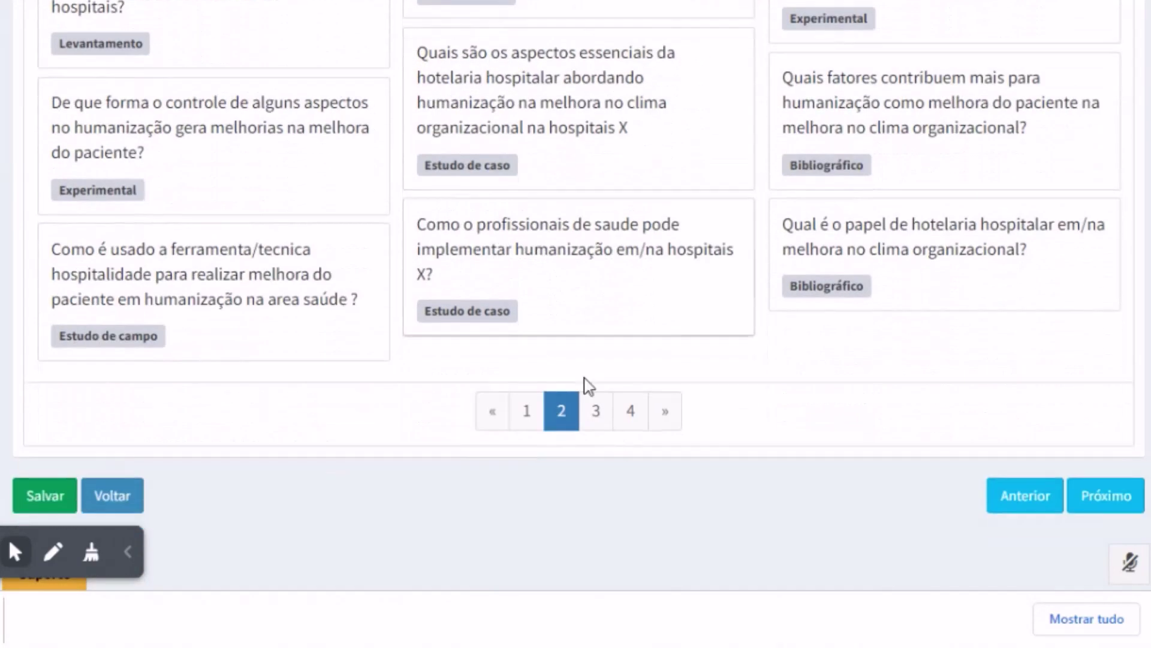
Show page 3 of the suggested research problems and look over its questions
{"action": "left_click", "coordinate": [597, 413]}
{"action": "scroll", "coordinate": [229, 251], "scroll_direction": "up", "scroll_amount": 3}
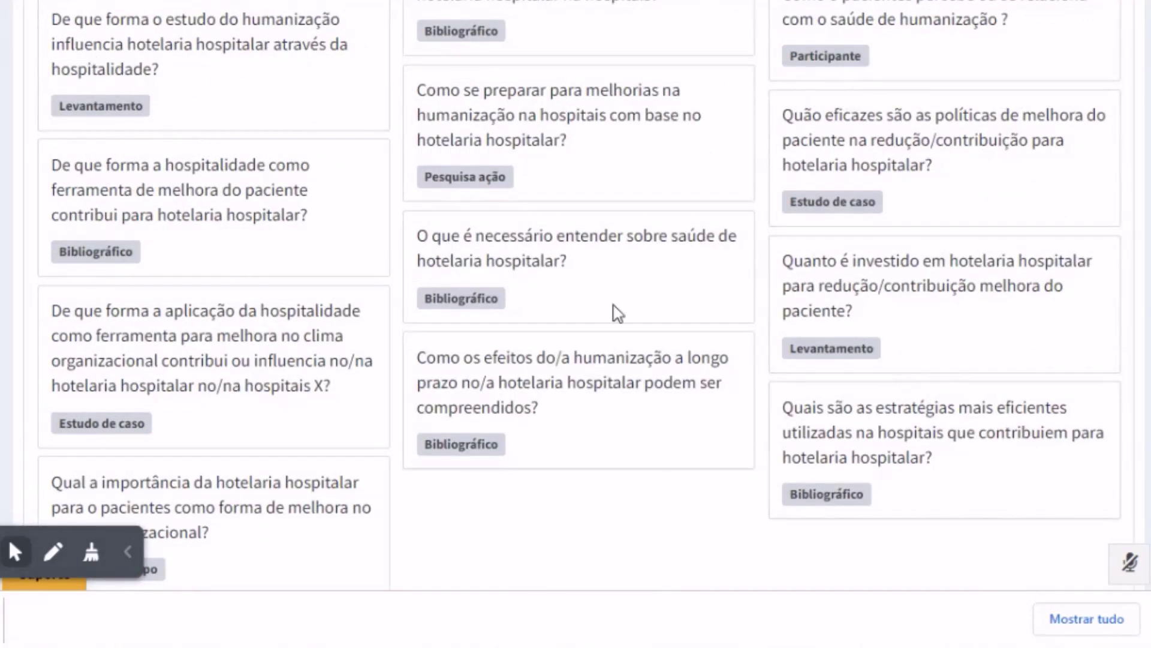
{"action": "scroll", "coordinate": [596, 146], "scroll_direction": "up", "scroll_amount": 6}
{"action": "scroll", "coordinate": [714, 315], "scroll_direction": "down", "scroll_amount": 5}
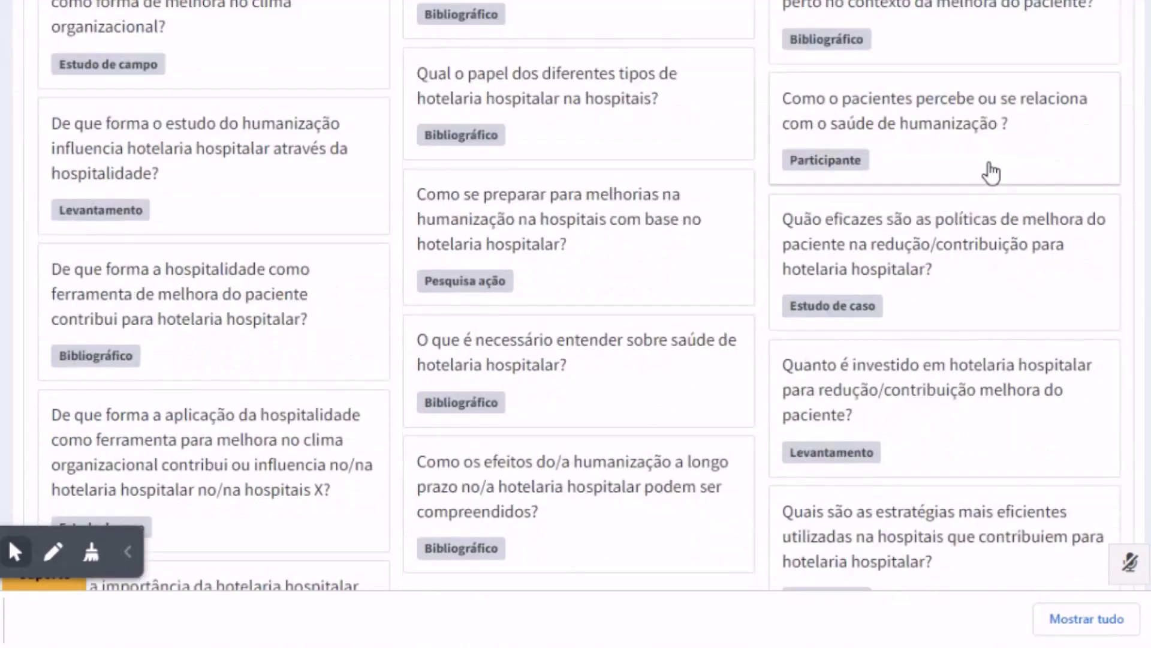
{"action": "scroll", "coordinate": [863, 210], "scroll_direction": "down", "scroll_amount": 5}
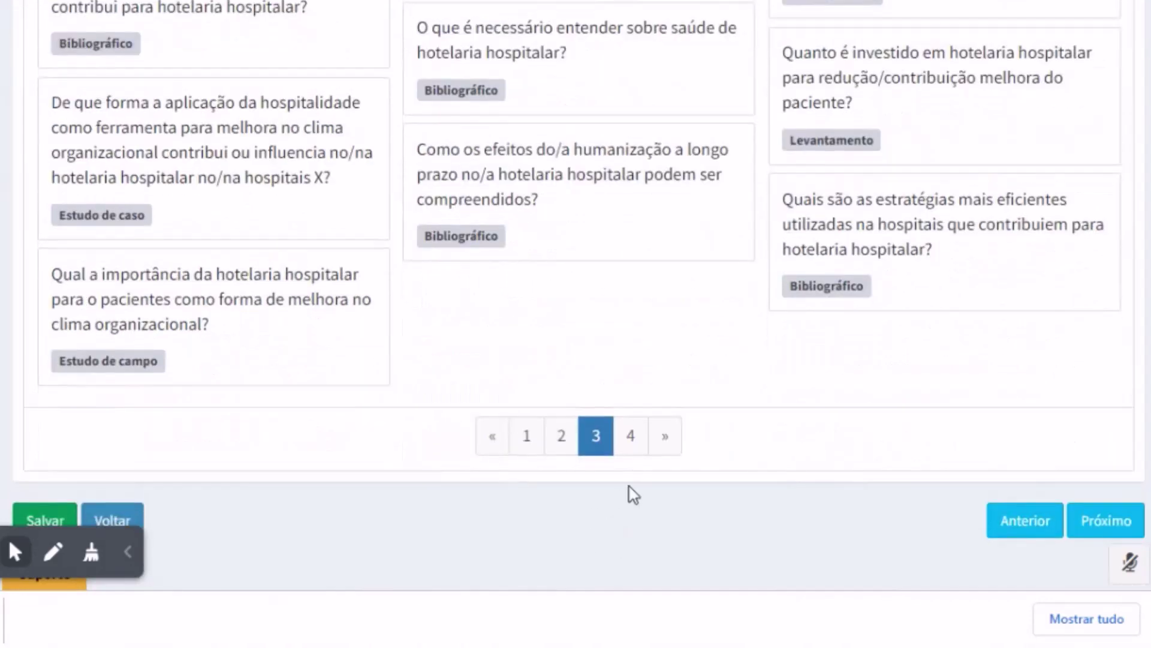
Show page 4 of the suggested research problems and look over its questions
{"action": "left_click", "coordinate": [631, 436]}
{"action": "scroll", "coordinate": [738, 252], "scroll_direction": "up", "scroll_amount": 6}
{"action": "scroll", "coordinate": [294, 387], "scroll_direction": "down", "scroll_amount": 5}
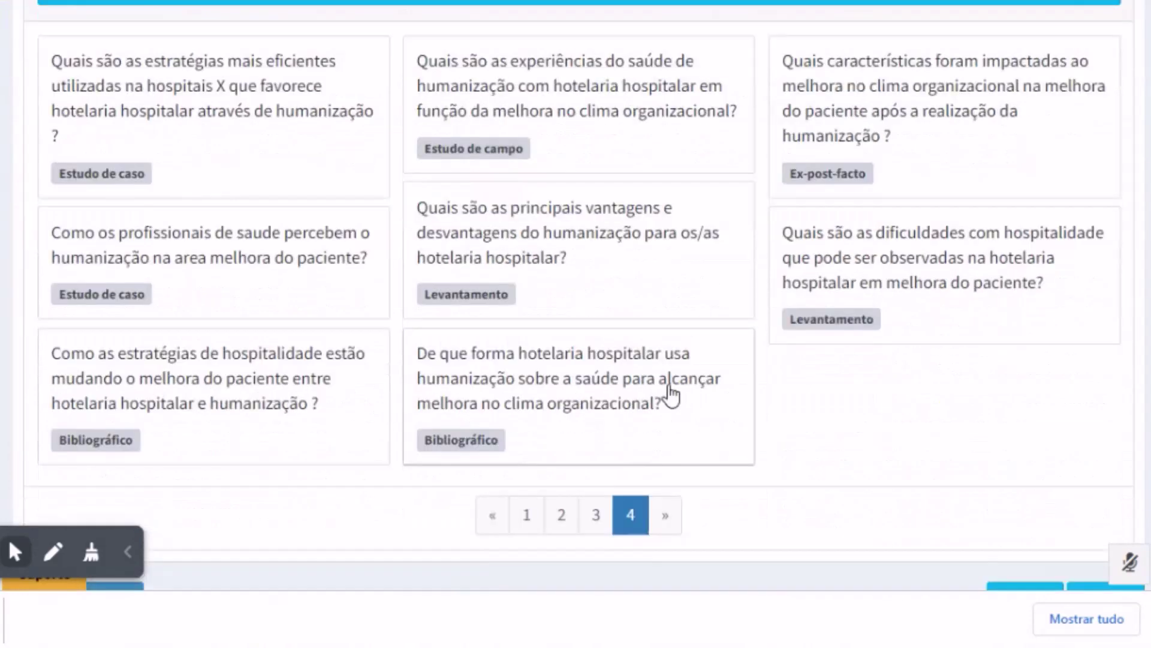
Return to page 1 of the suggested problems and review the selected question on hotelaria hospitalar and melhora no clima organizacional
{"action": "left_click", "coordinate": [522, 513]}
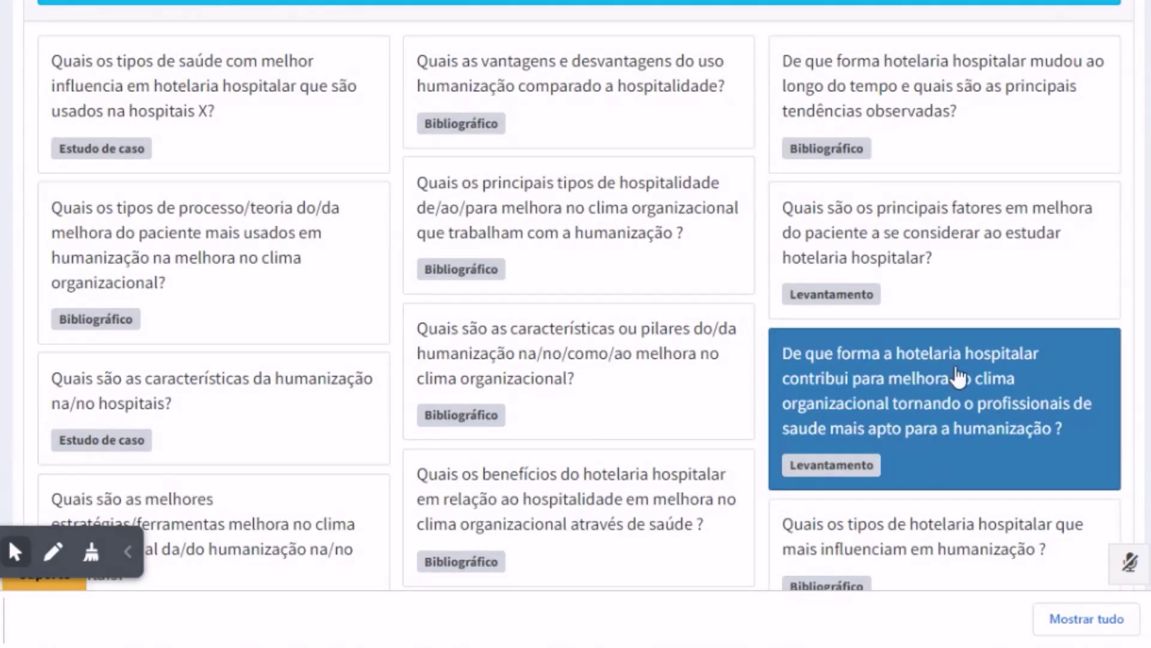
{"action": "scroll", "coordinate": [601, 250], "scroll_direction": "down", "scroll_amount": 3}
{"action": "scroll", "coordinate": [792, 308], "scroll_direction": "down", "scroll_amount": 3}
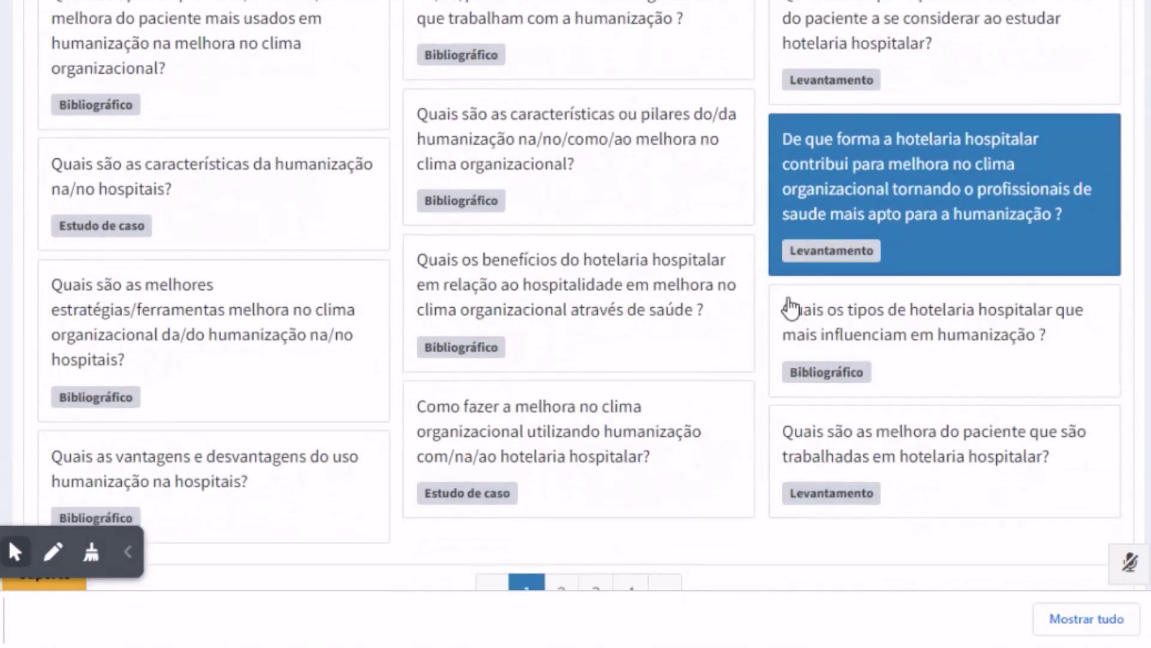
{"action": "scroll", "coordinate": [749, 431], "scroll_direction": "up", "scroll_amount": 10}
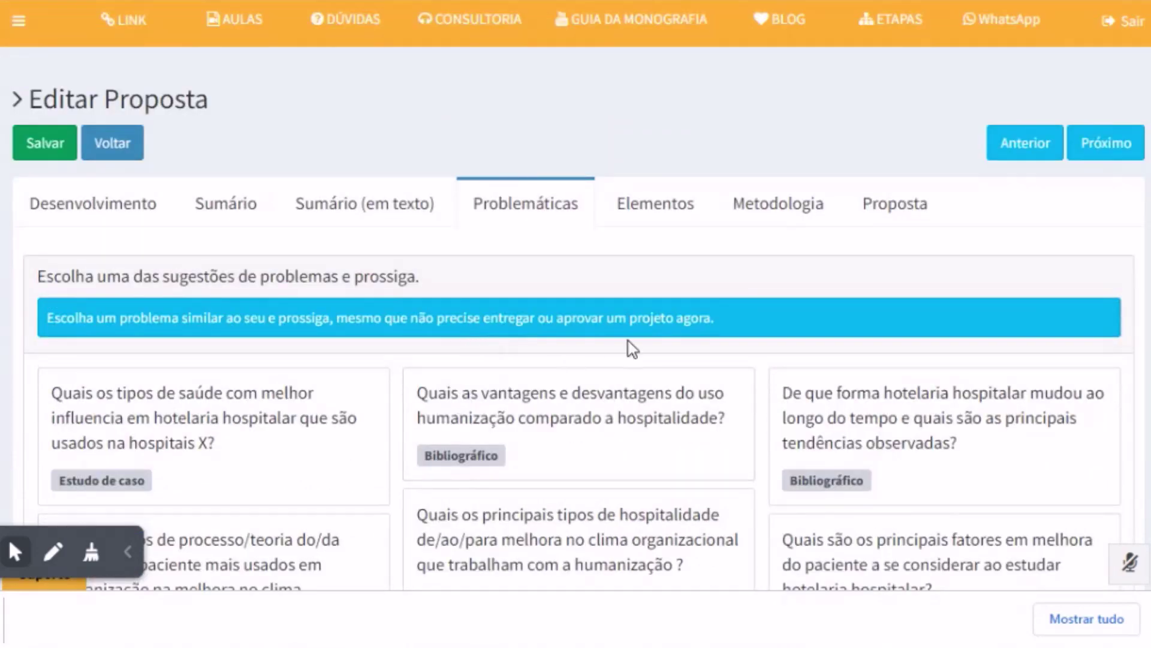
Open the proposal's Elementos and compare the Problema, Objetivo Geral, Hipótese, Título, Tema and Delimitação texts
{"action": "left_click", "coordinate": [655, 217]}
{"action": "scroll", "coordinate": [769, 470], "scroll_direction": "down", "scroll_amount": 12}
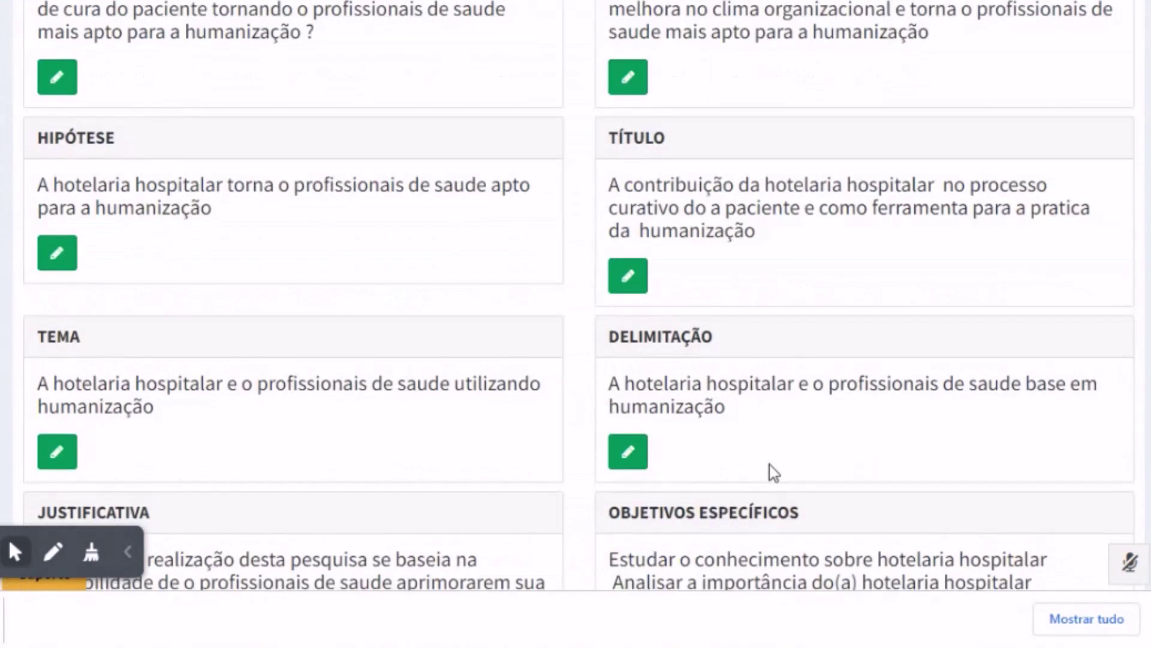
{"action": "scroll", "coordinate": [840, 352], "scroll_direction": "up", "scroll_amount": 10}
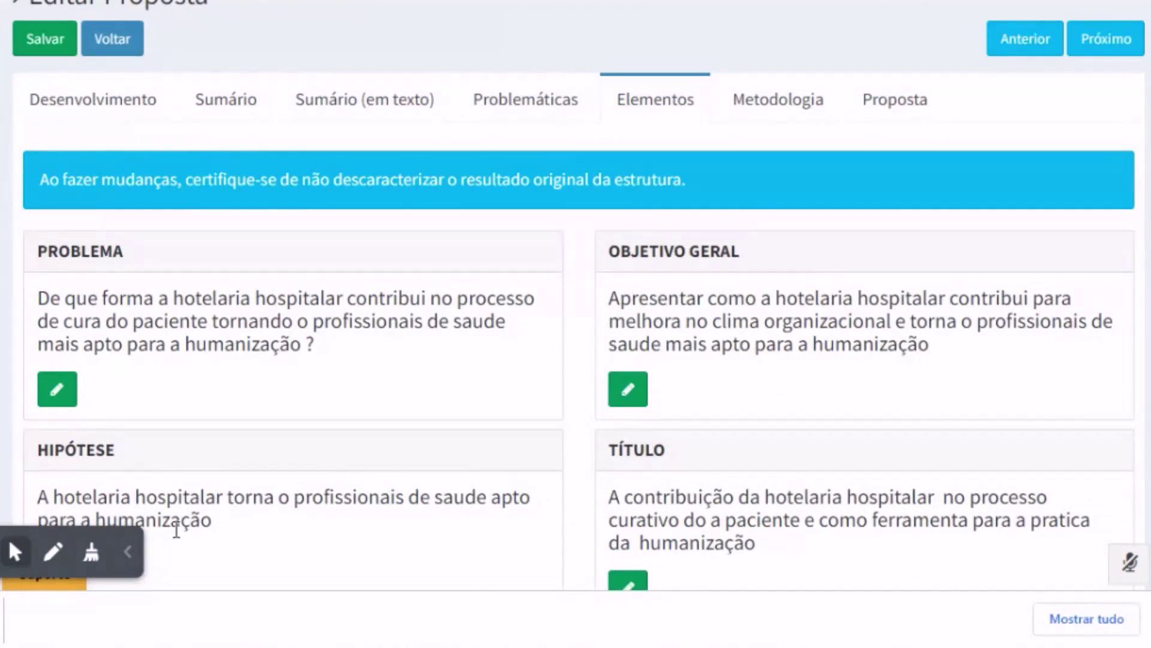
{"action": "scroll", "coordinate": [250, 353], "scroll_direction": "up", "scroll_amount": 2}
{"action": "scroll", "coordinate": [250, 353], "scroll_direction": "down", "scroll_amount": 5}
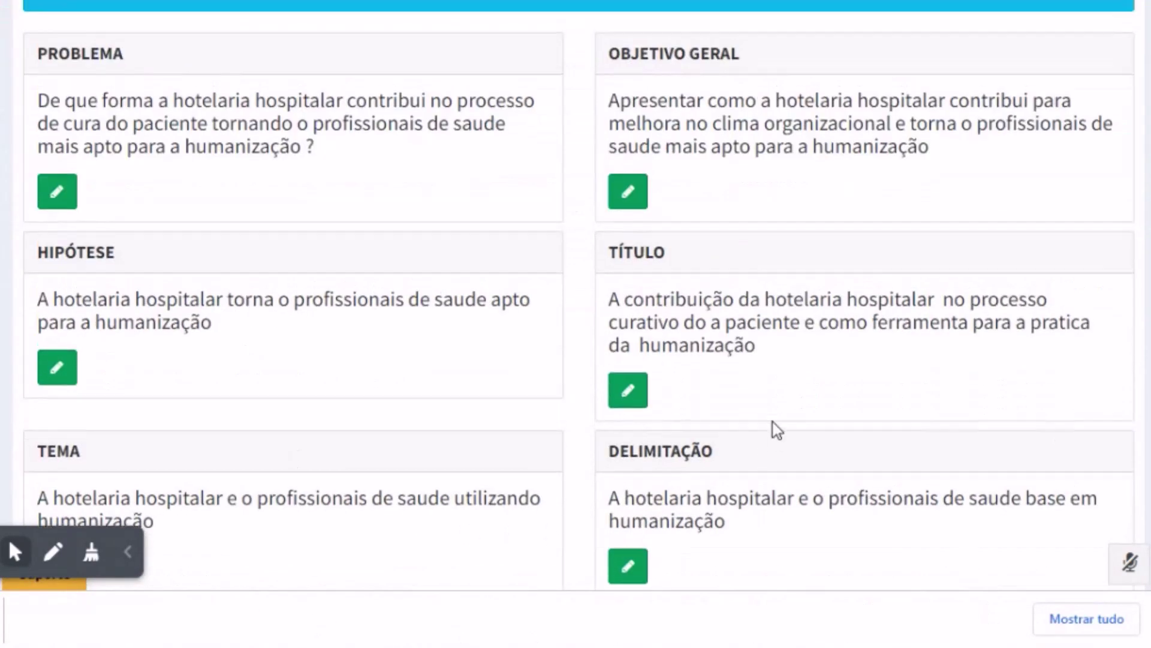
Correct the Problema text so it reads "tornando os profissionais de saude" and save the change
{"action": "scroll", "coordinate": [774, 429], "scroll_direction": "up", "scroll_amount": 5}
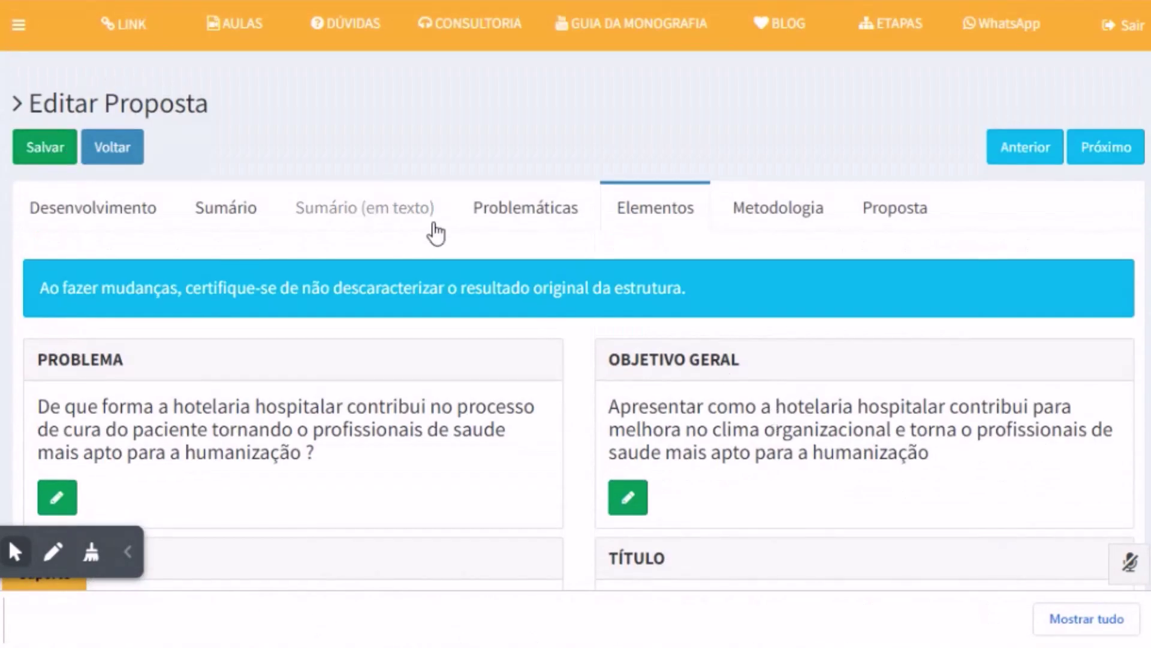
{"action": "scroll", "coordinate": [804, 126], "scroll_direction": "down", "scroll_amount": 1}
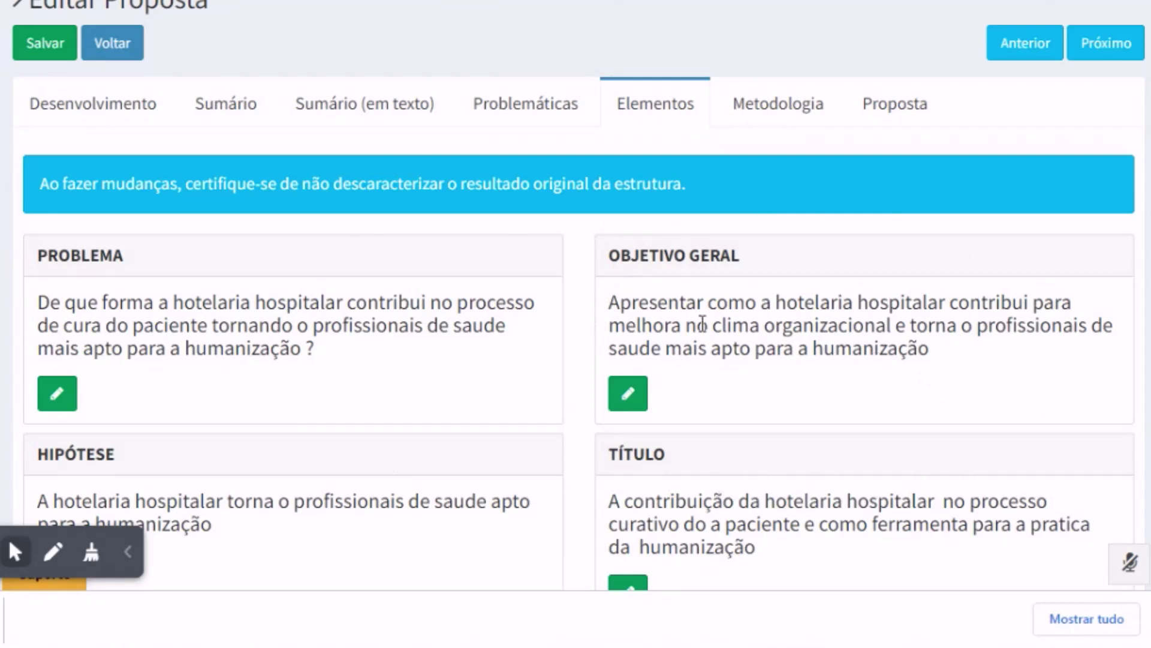
{"action": "scroll", "coordinate": [830, 240], "scroll_direction": "down", "scroll_amount": 2}
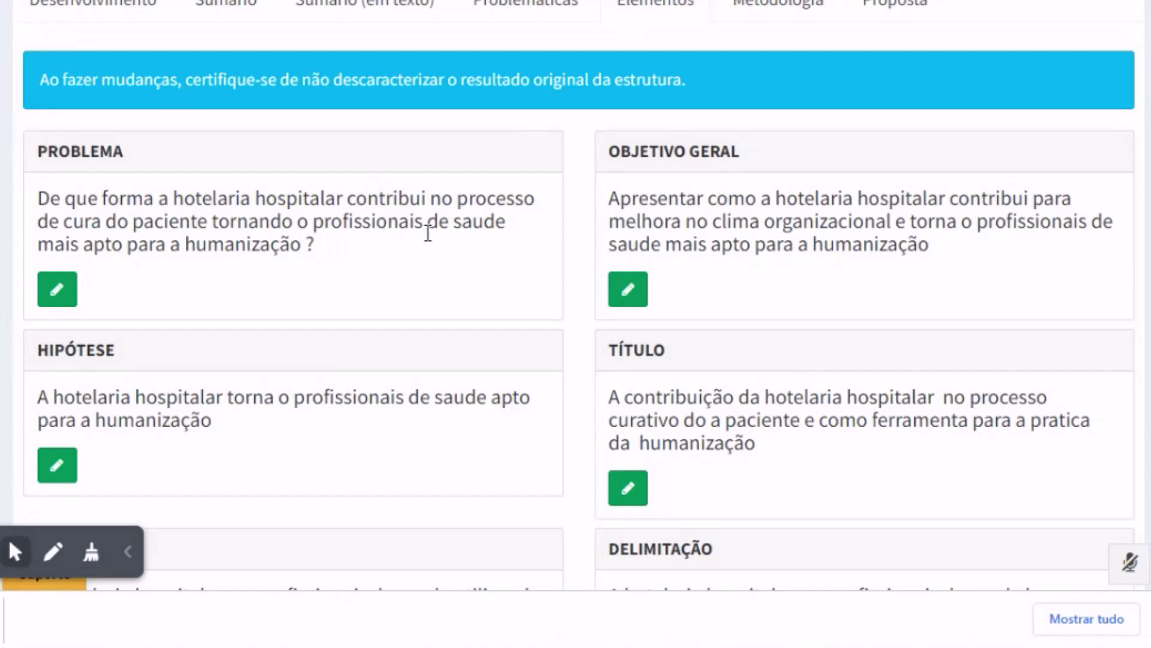
{"action": "left_click", "coordinate": [57, 288]}
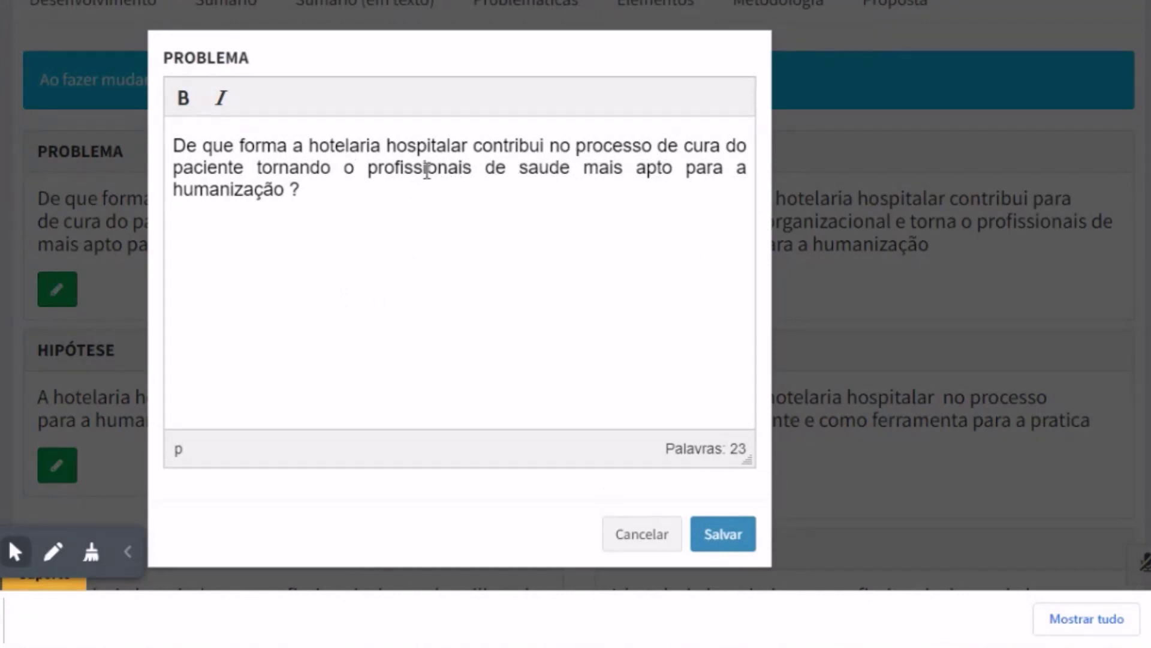
{"action": "left_click", "coordinate": [351, 167]}
{"action": "type", "text": "s"}
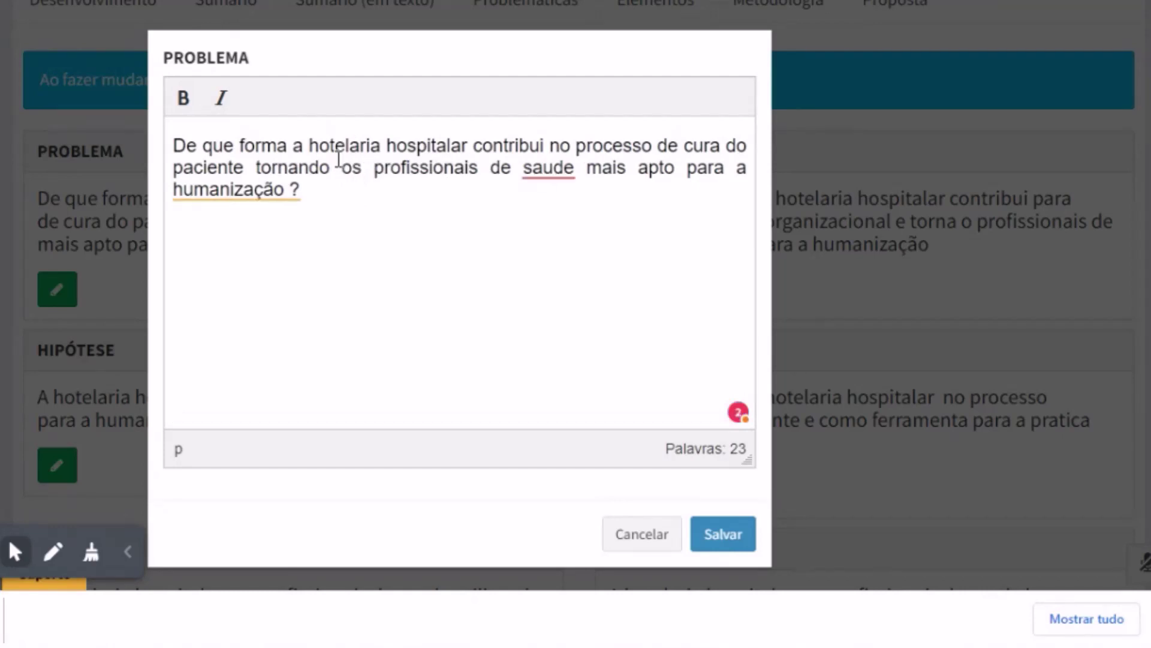
{"action": "left_click", "coordinate": [705, 532]}
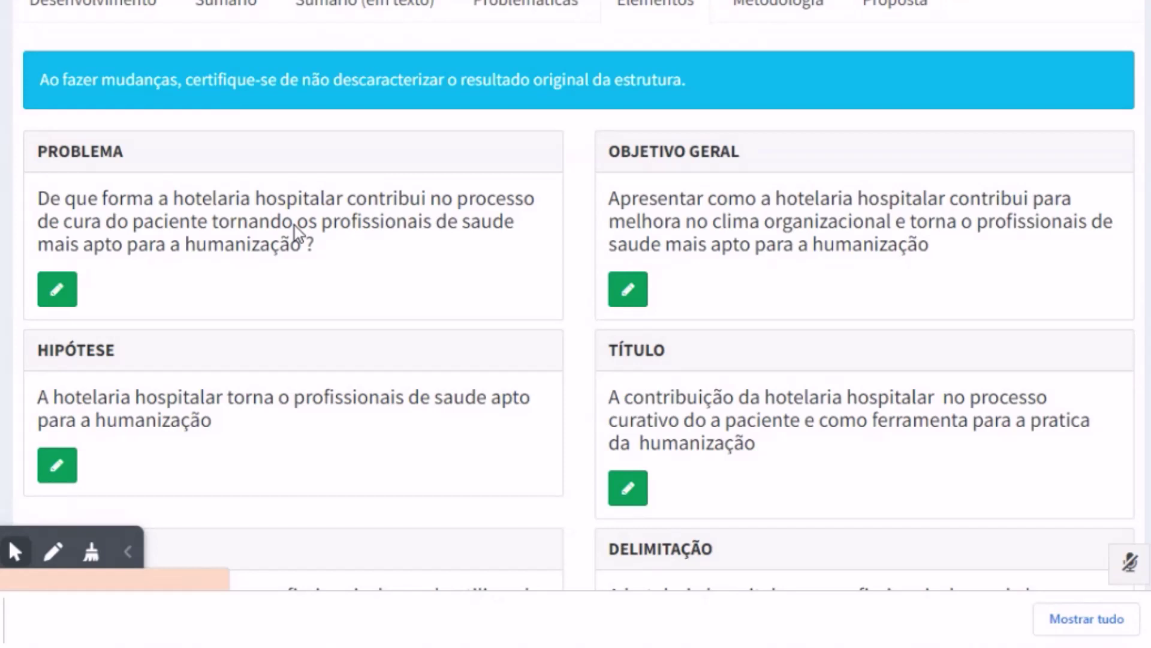
Look over the proposal's elements from Problema and Objetivo Geral down to Justificativa and Objetivos Específicos
{"action": "scroll", "coordinate": [828, 330], "scroll_direction": "up", "scroll_amount": 2}
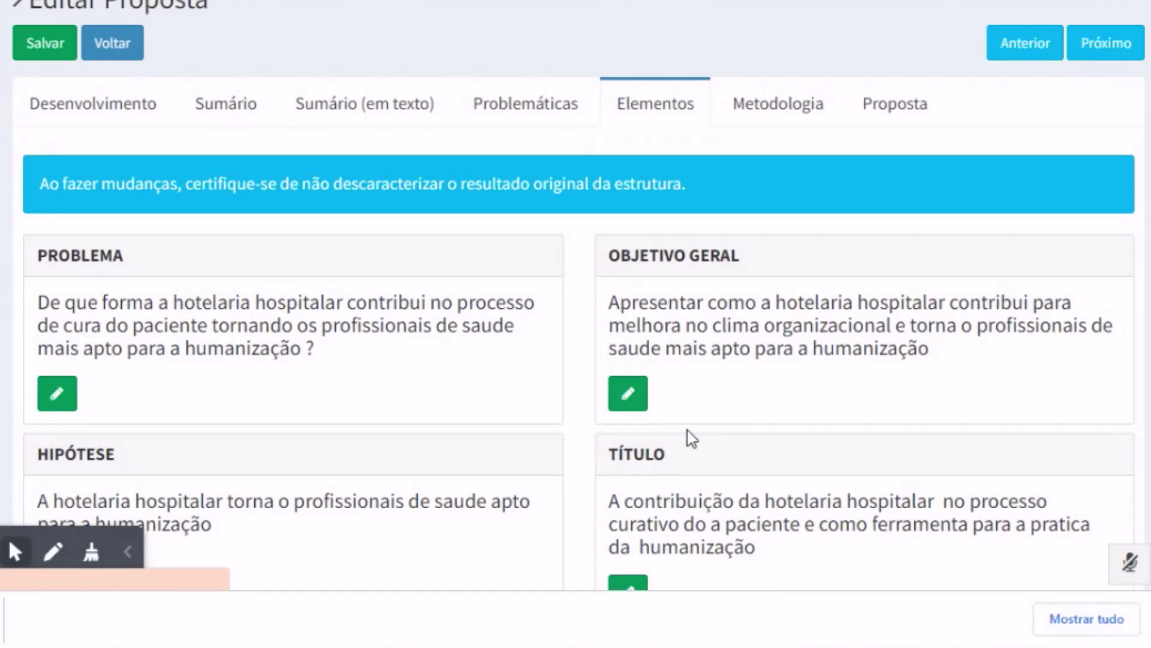
{"action": "scroll", "coordinate": [575, 380], "scroll_direction": "down", "scroll_amount": 10}
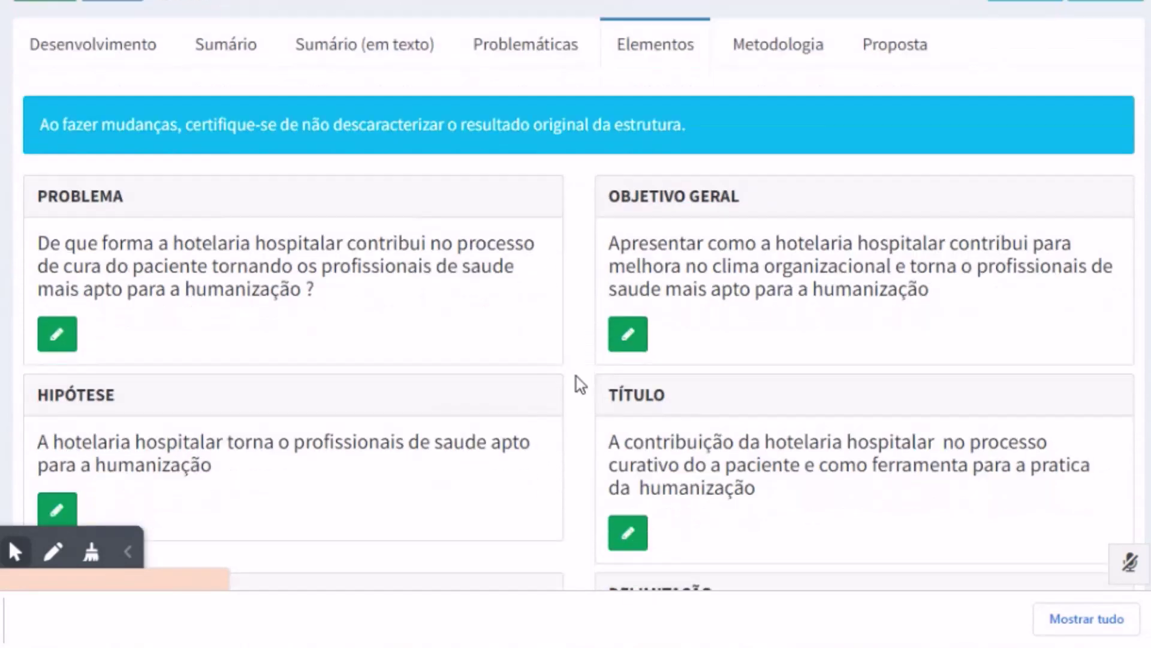
{"action": "scroll", "coordinate": [809, 336], "scroll_direction": "up", "scroll_amount": 11}
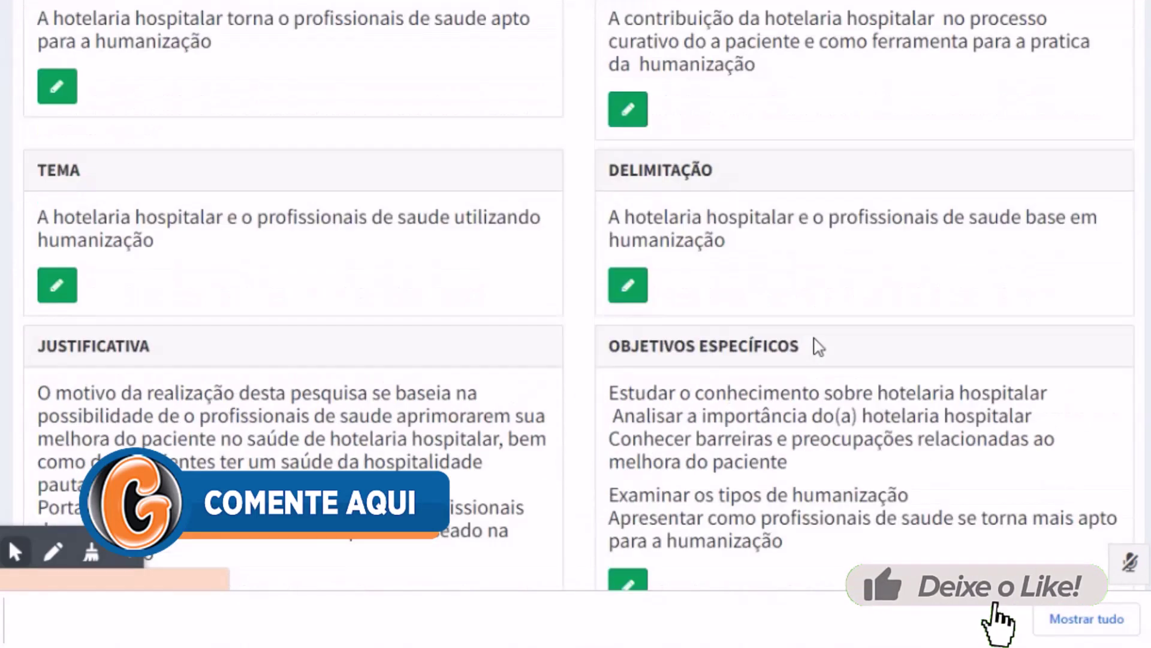
{"action": "scroll", "coordinate": [800, 292], "scroll_direction": "up", "scroll_amount": 2}
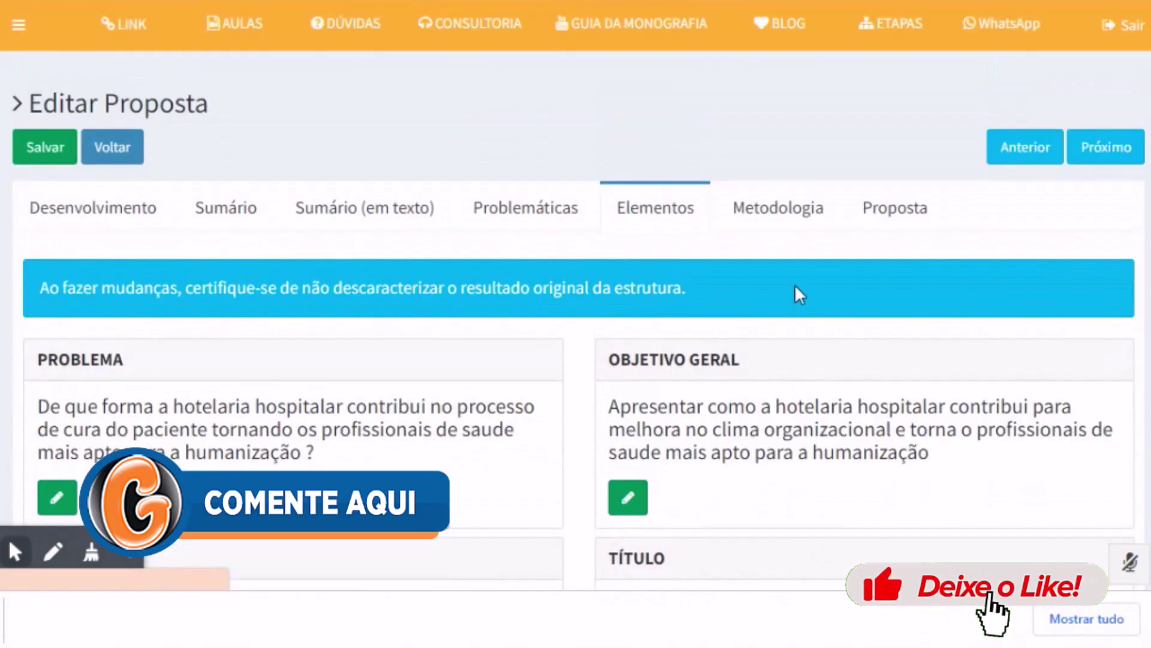